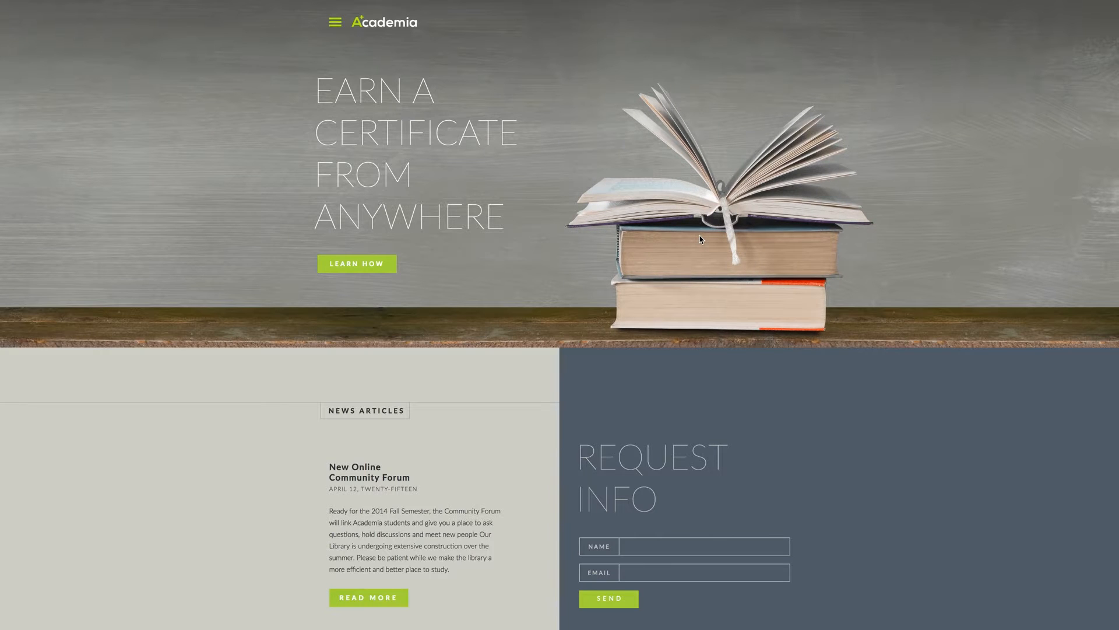
- Look through the Academia home page from the opening banner down to the footer and return to its start
scroll(540, 390, down, 3)
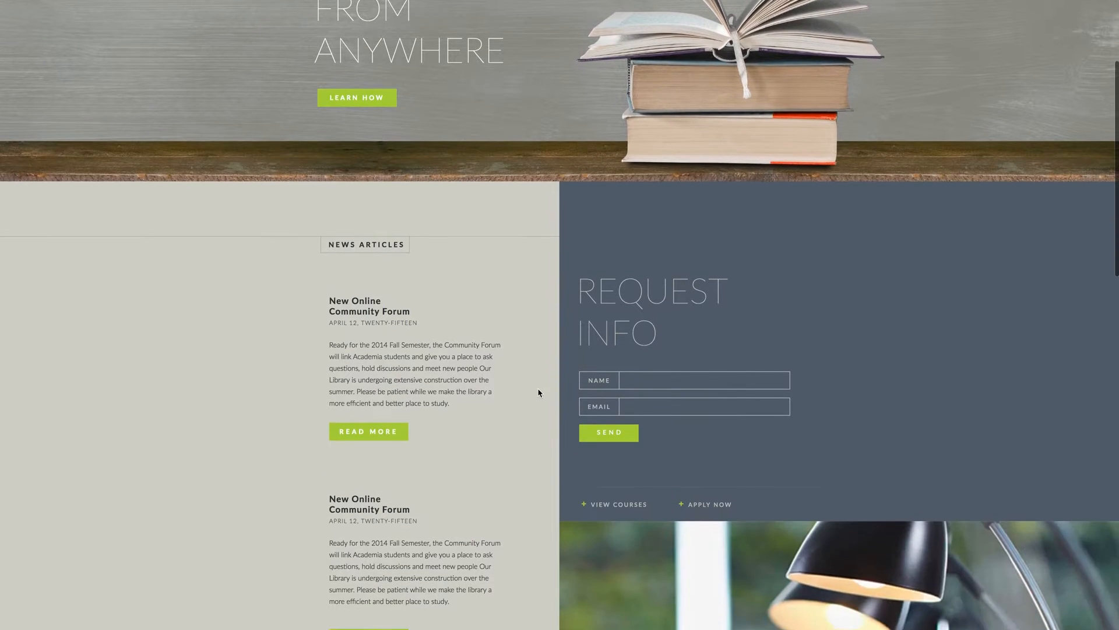
scroll(539, 392, down, 3)
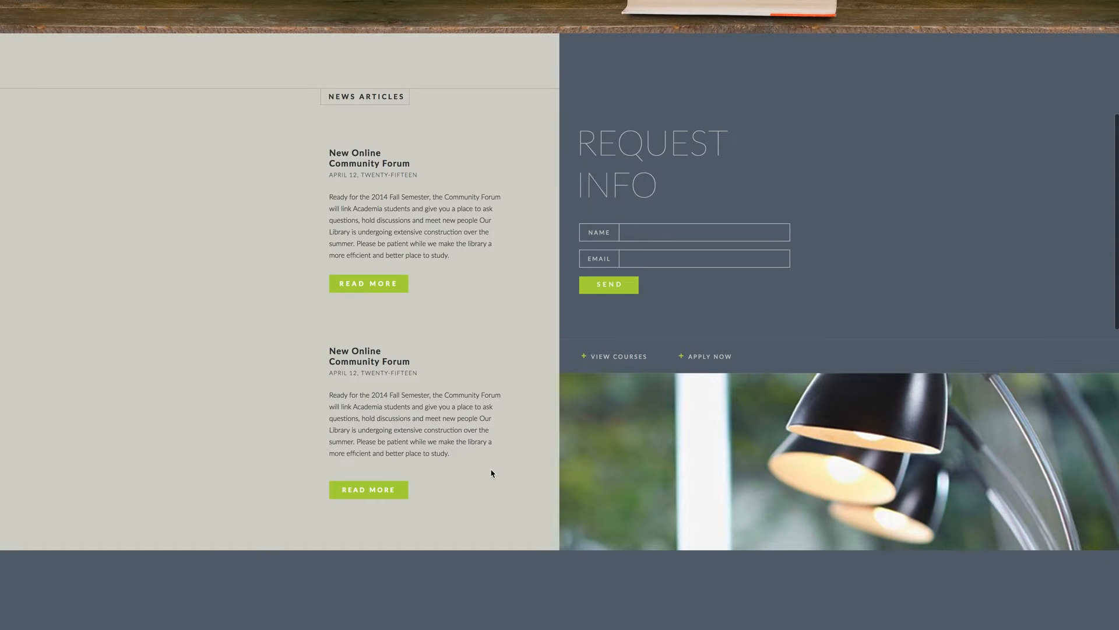
scroll(491, 473, down, 4)
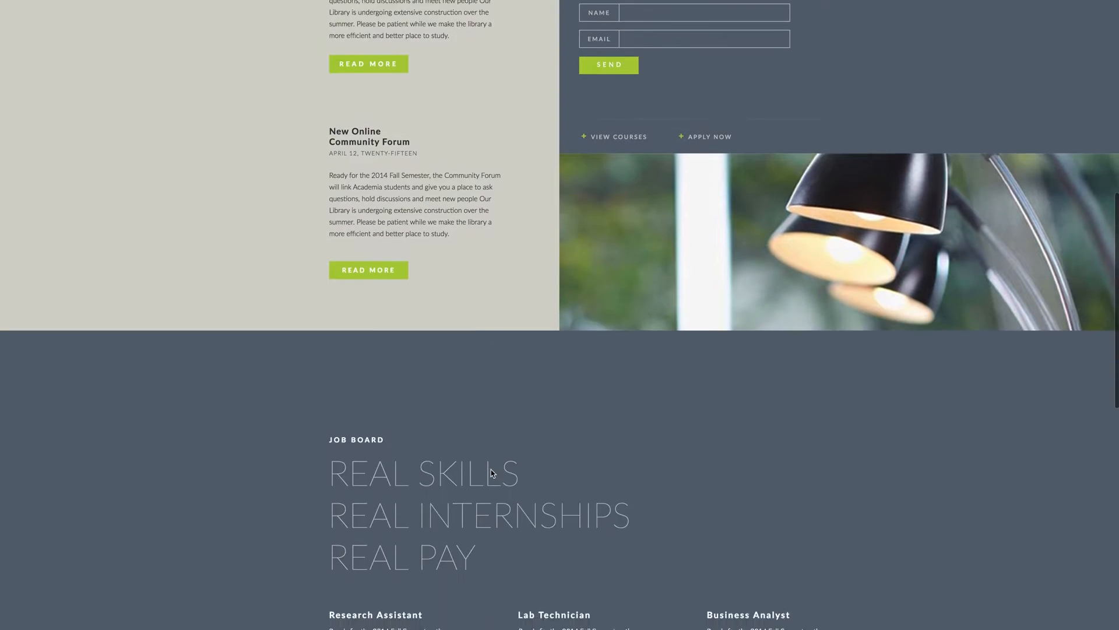
scroll(491, 473, down, 9)
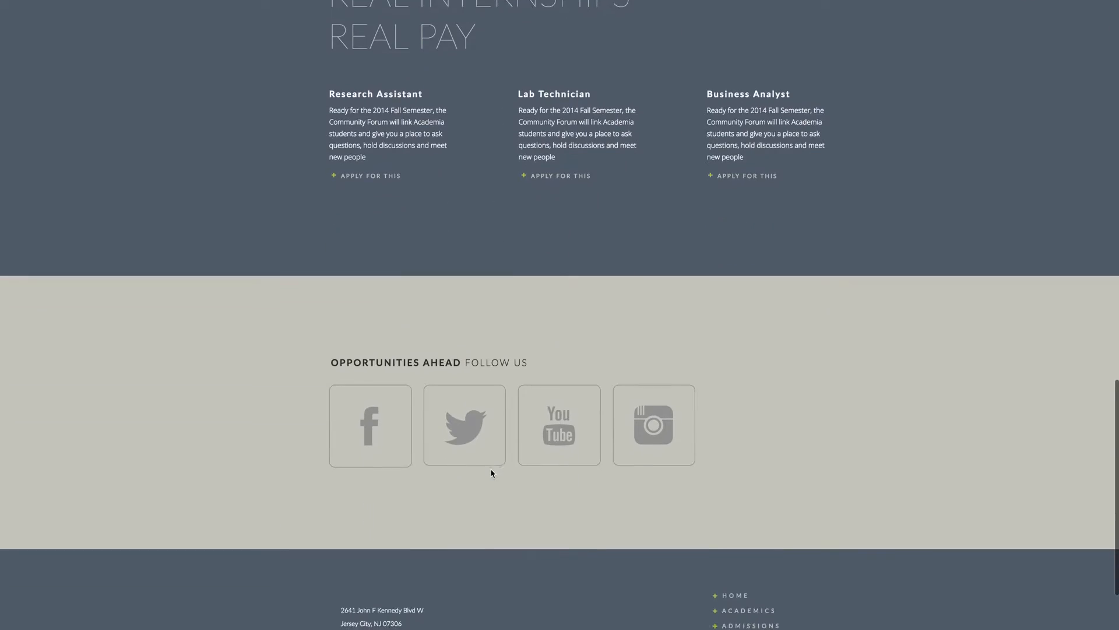
scroll(490, 473, down, 2)
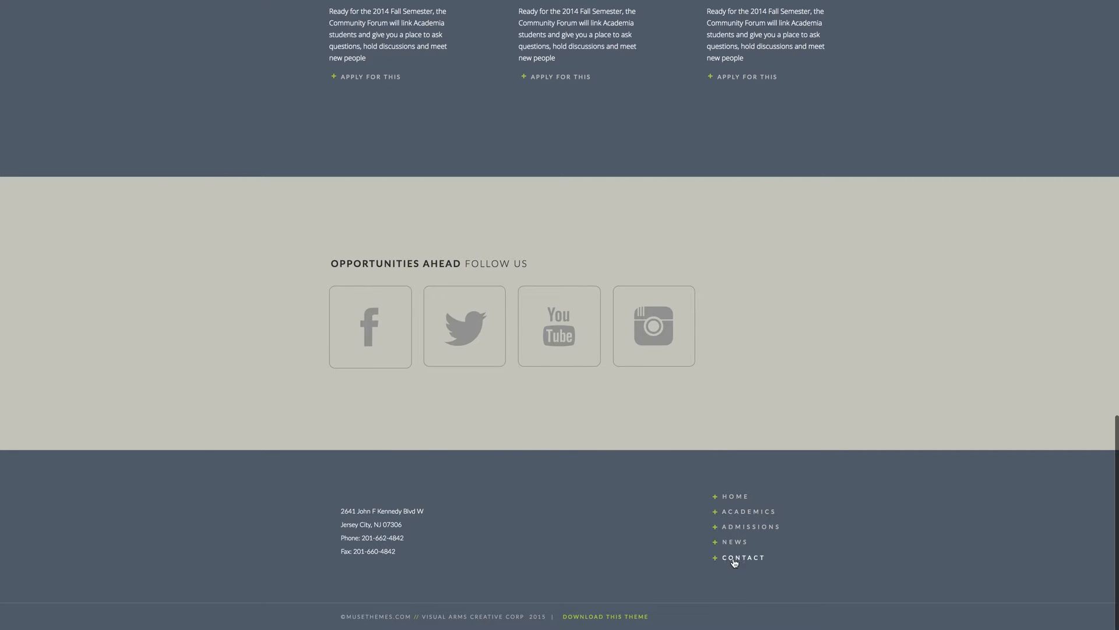
scroll(192, 343, up, 20)
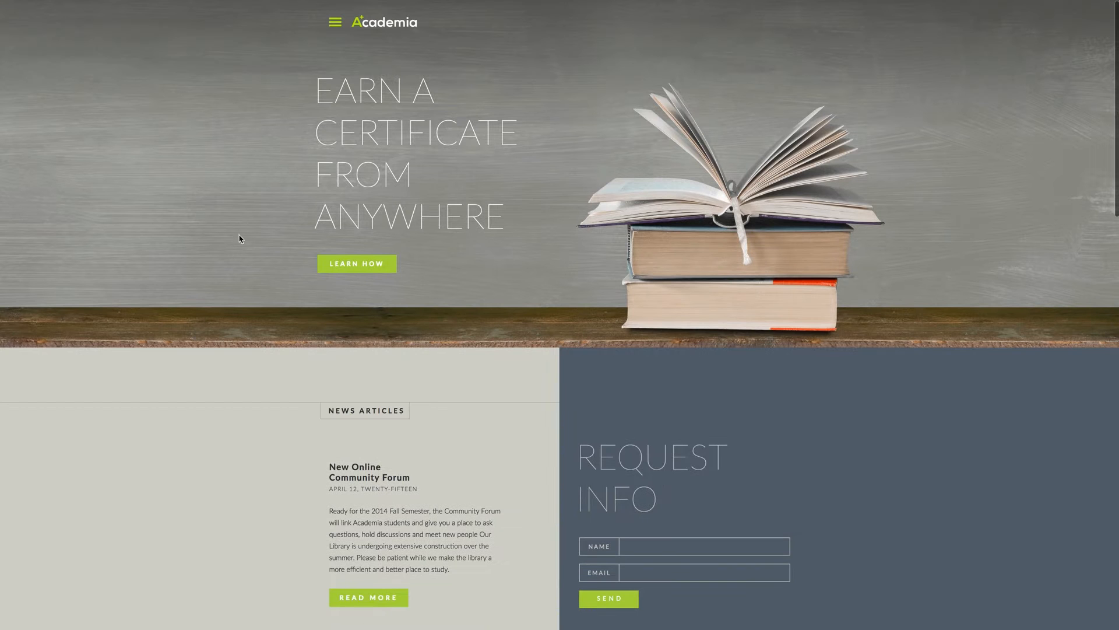
- Visit the Academics page of the demo site, and go on to the Admissions page
click(337, 23)
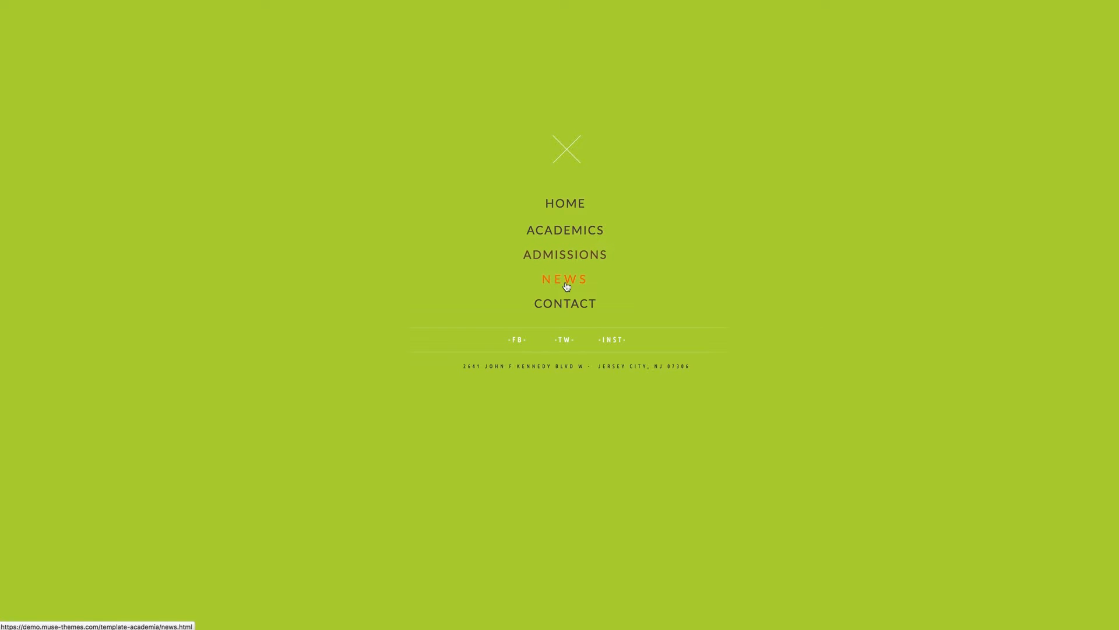
click(564, 231)
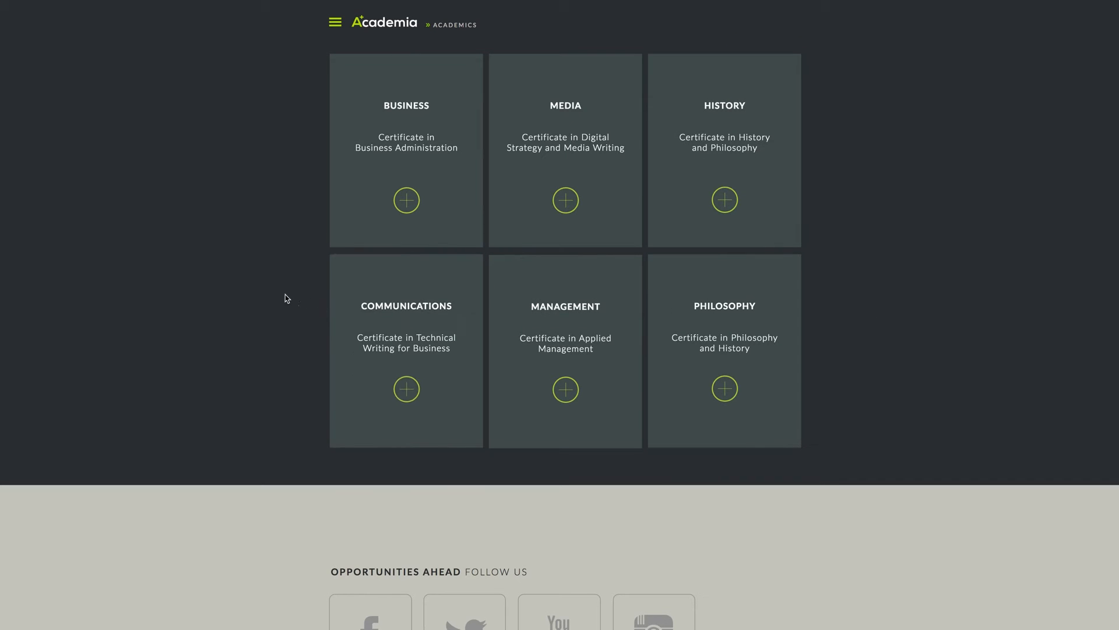
click(336, 22)
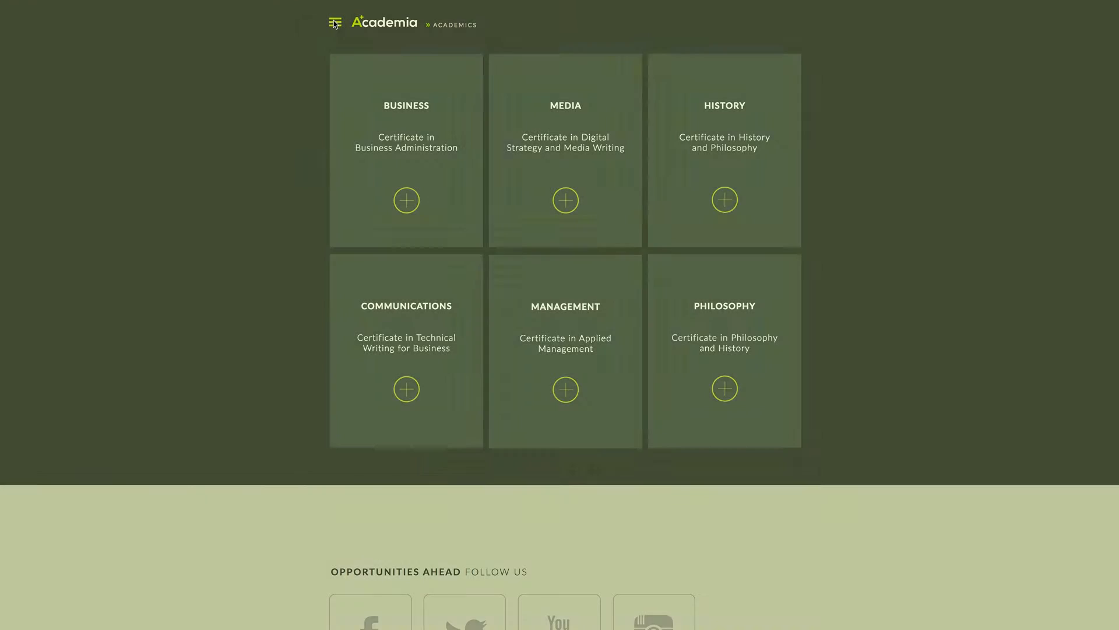
click(567, 255)
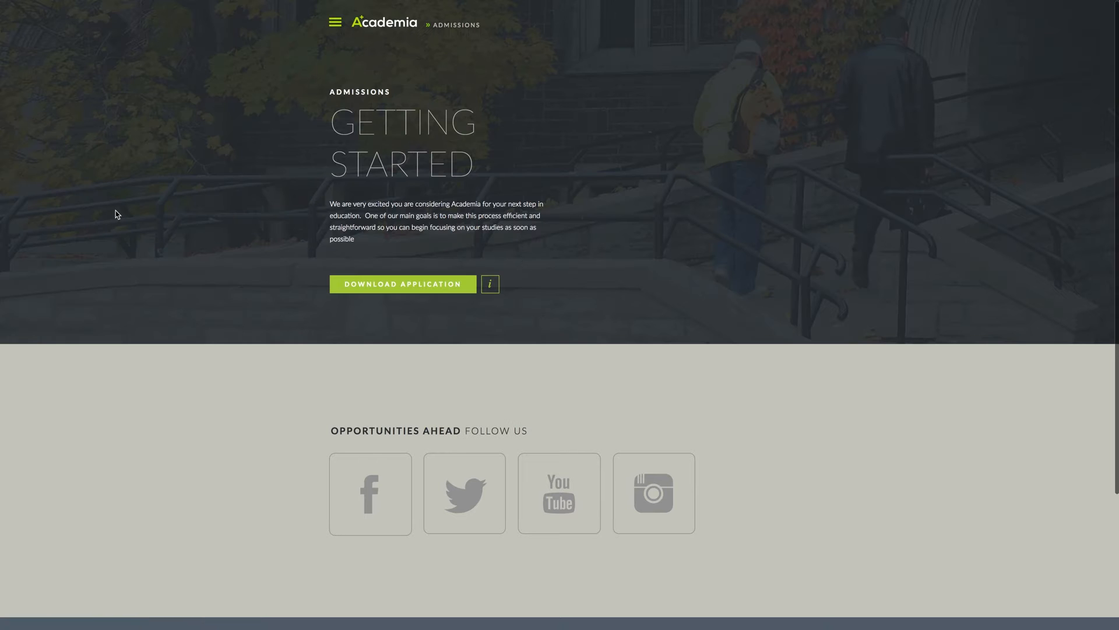
- Look over the Admissions page, and show and dismiss its application information pop-up
scroll(121, 225, down, 1)
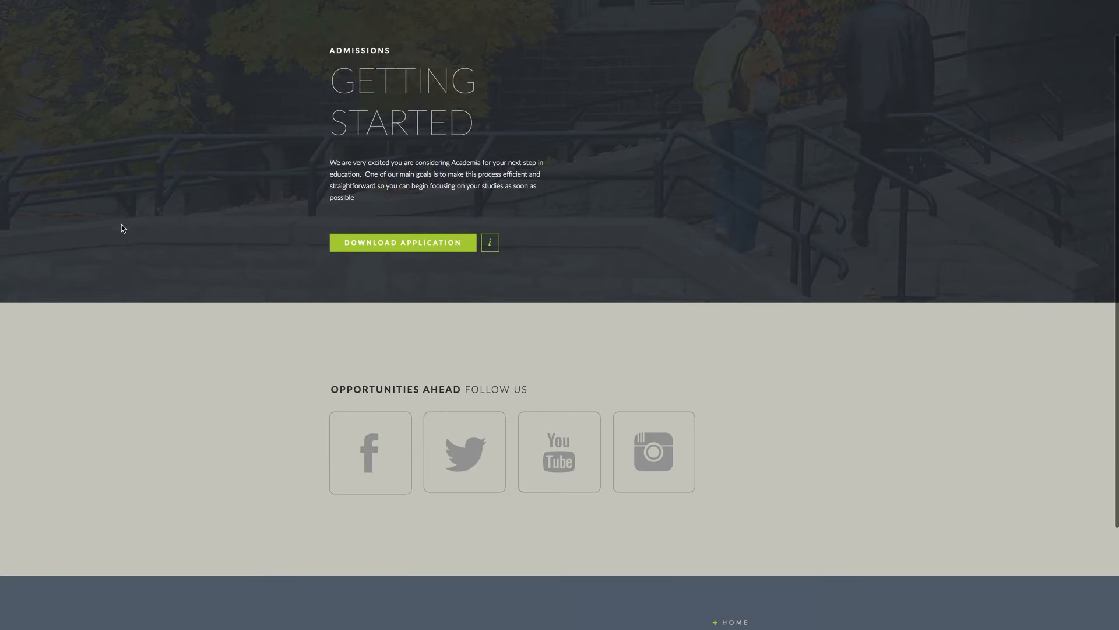
scroll(121, 225, up, 1)
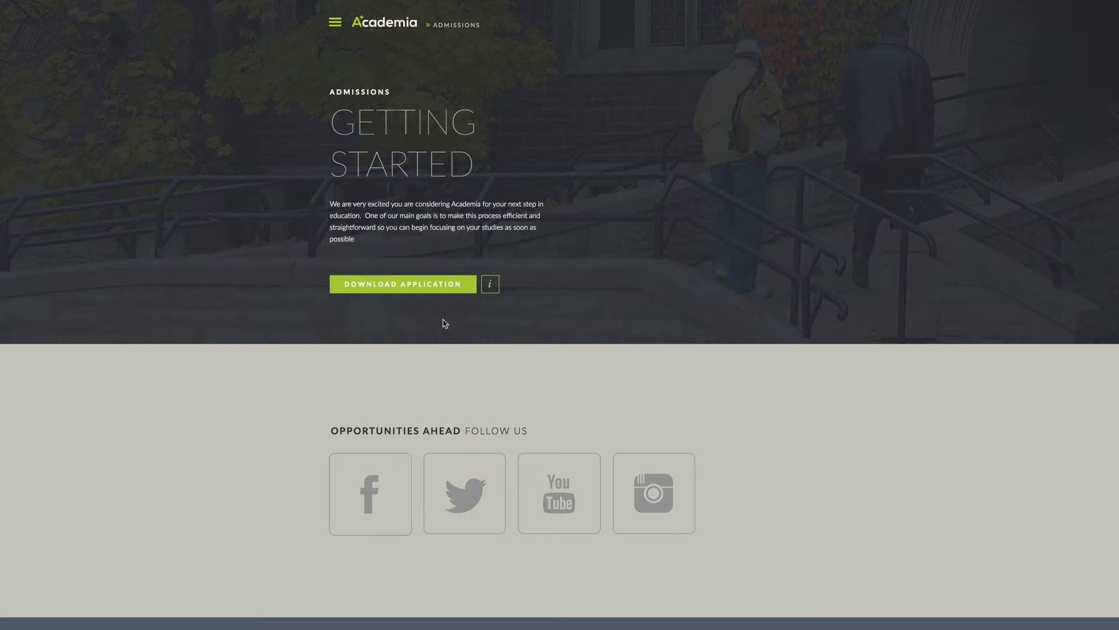
click(490, 289)
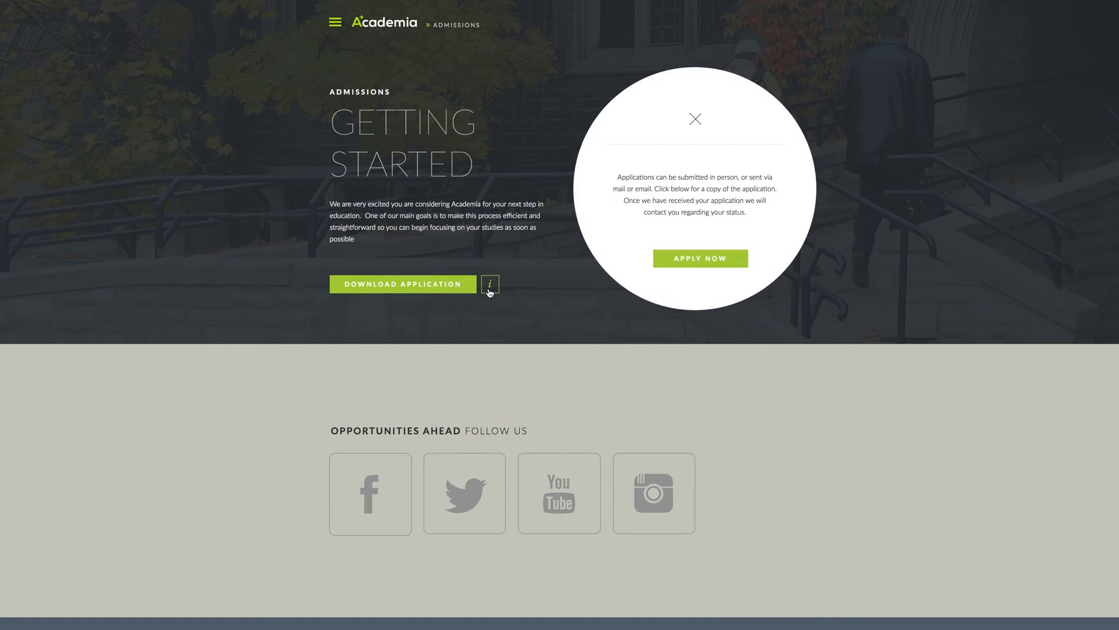
click(695, 120)
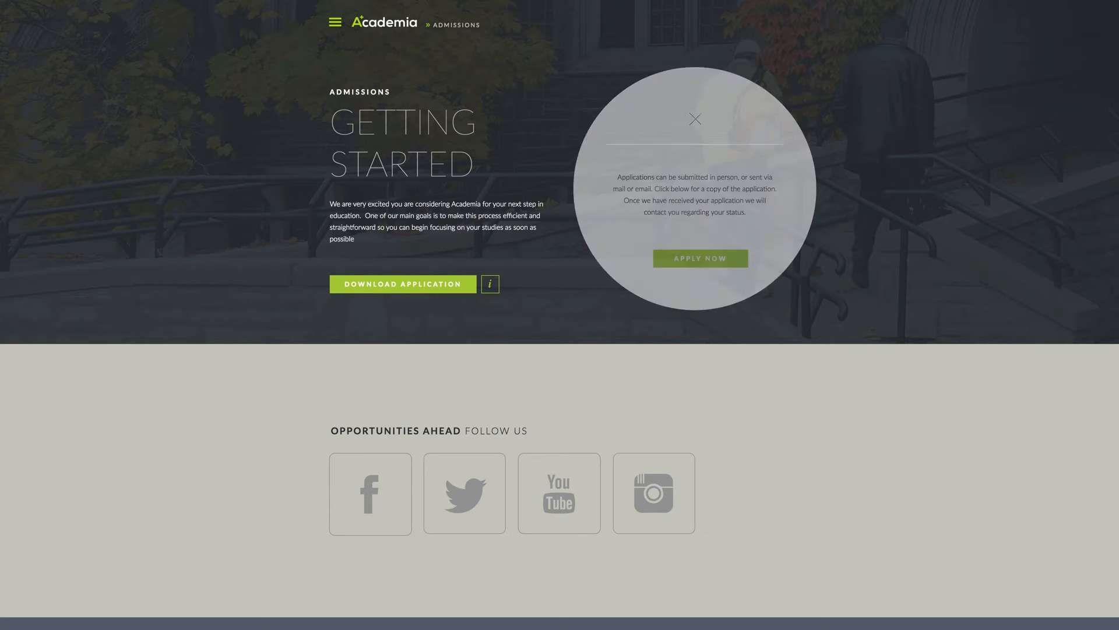
- Open the News page and look through its articles, expanding and collapsing the first Community Forum article
click(336, 23)
click(552, 278)
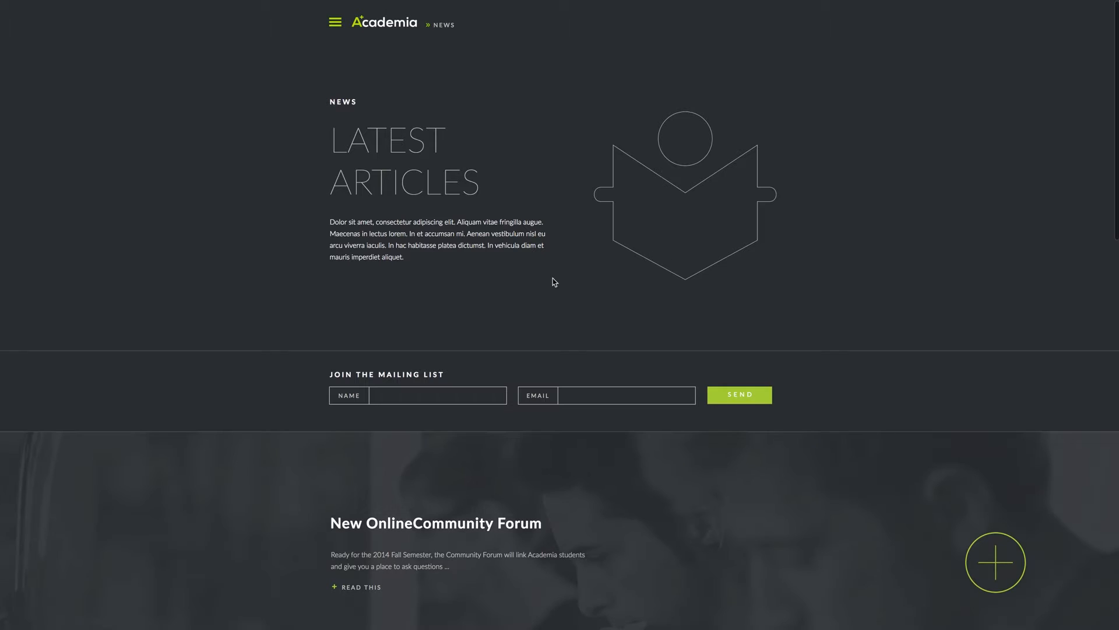
scroll(230, 300, down, 5)
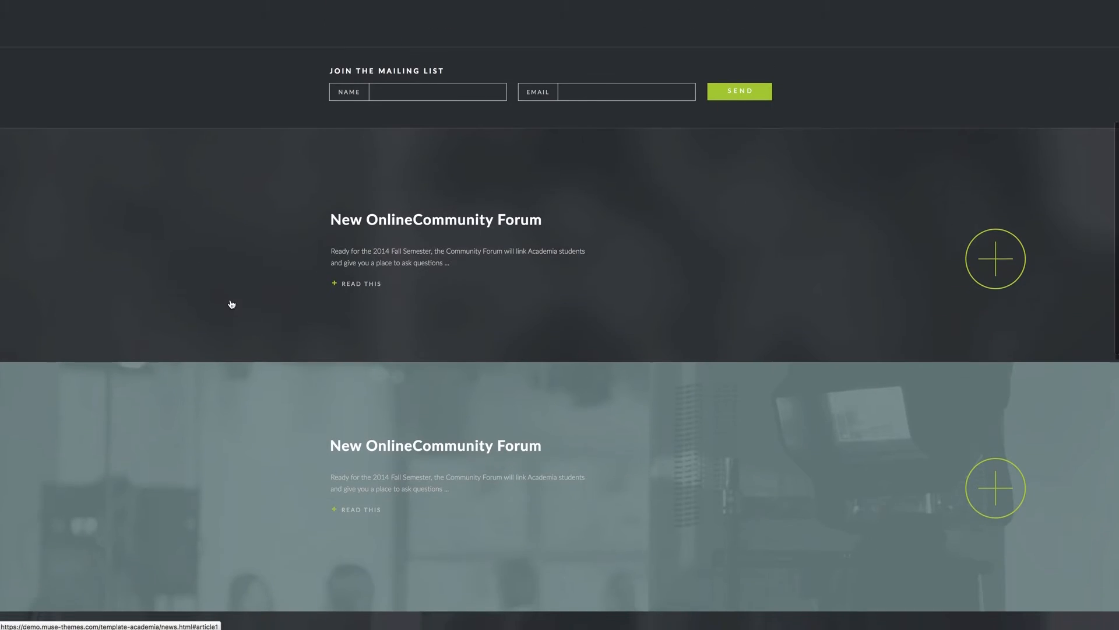
scroll(232, 307, down, 3)
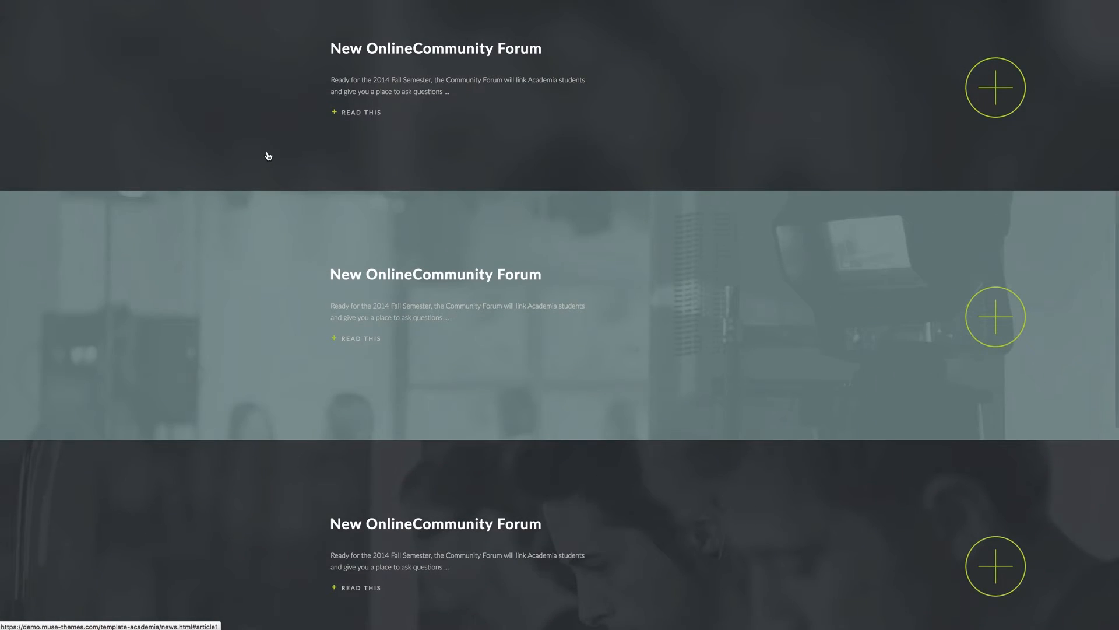
scroll(268, 156, up, 1)
scroll(268, 156, up, 1)
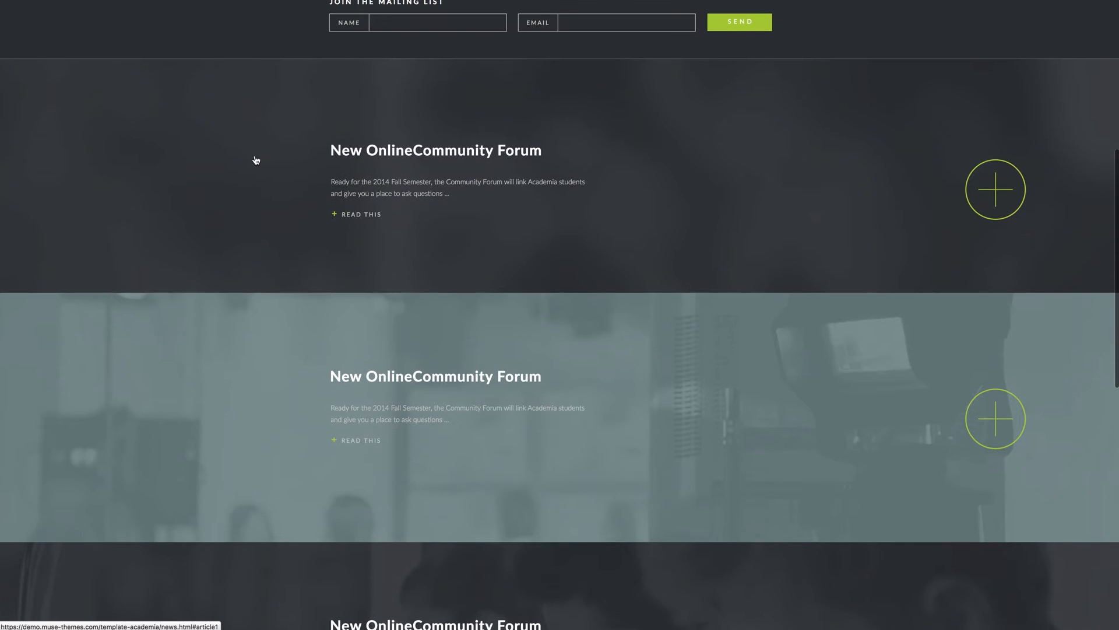
click(623, 182)
scroll(624, 182, up, 4)
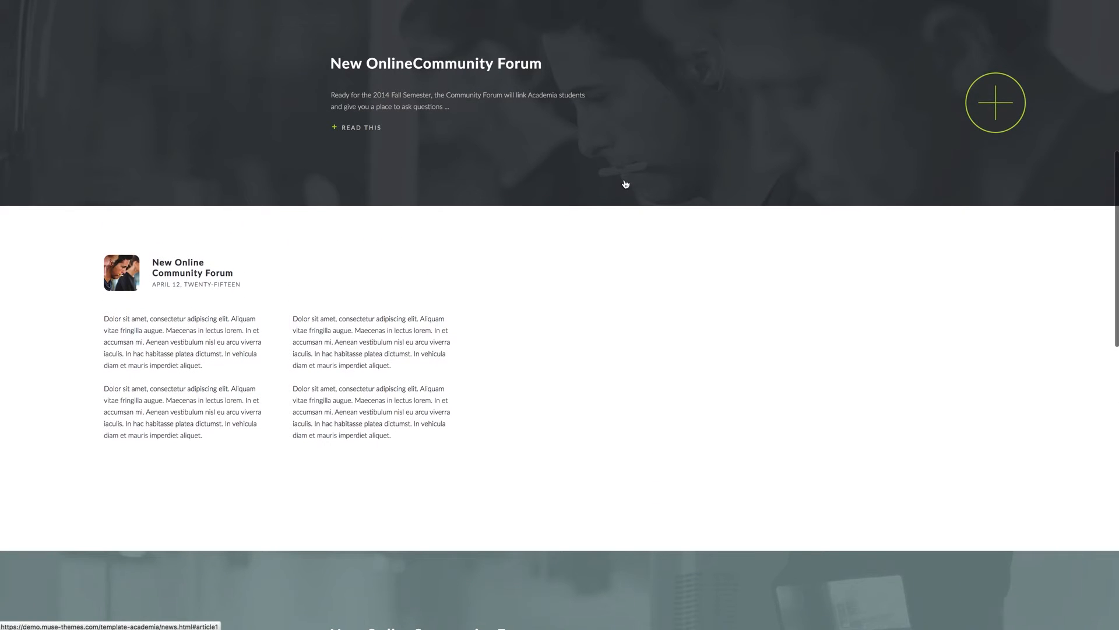
click(412, 162)
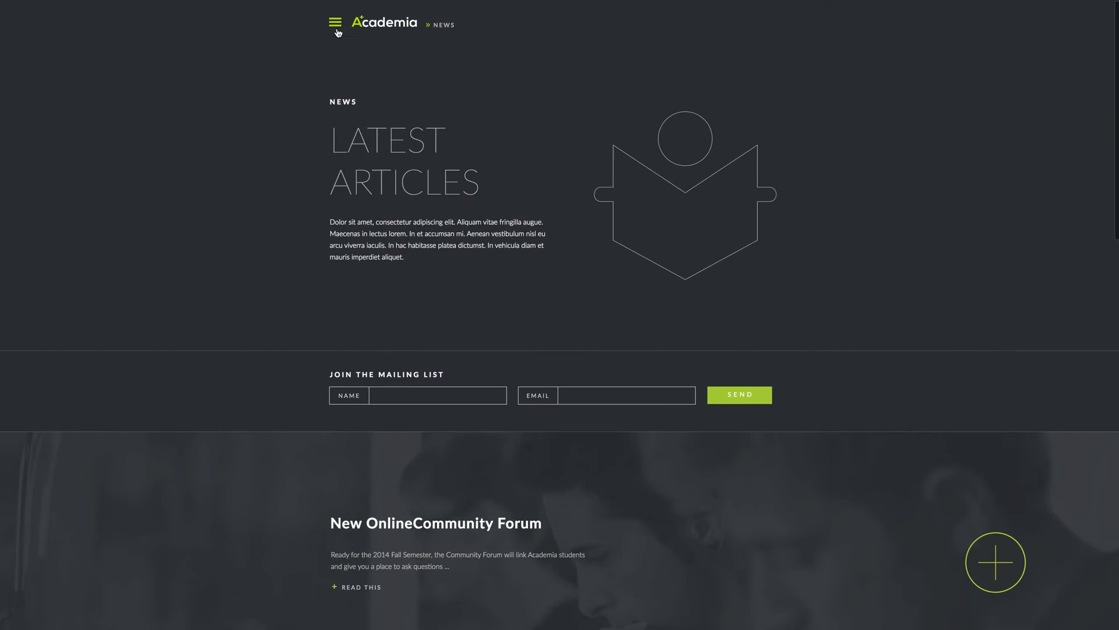
- Open the Contact page and look through its mailing list, First Steps and social media sections
click(337, 30)
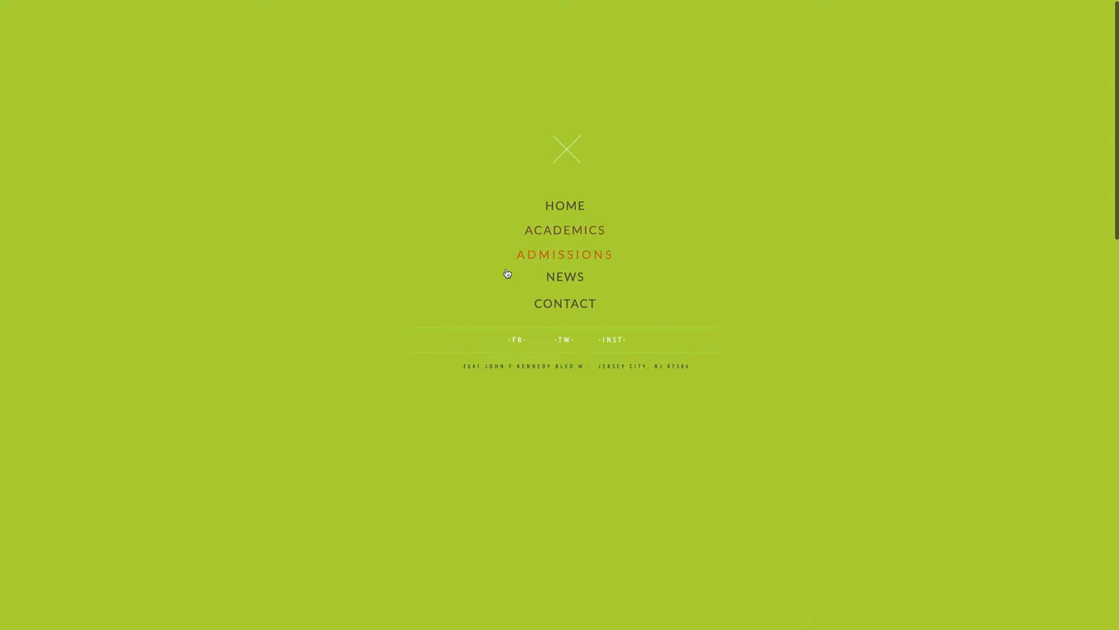
click(564, 307)
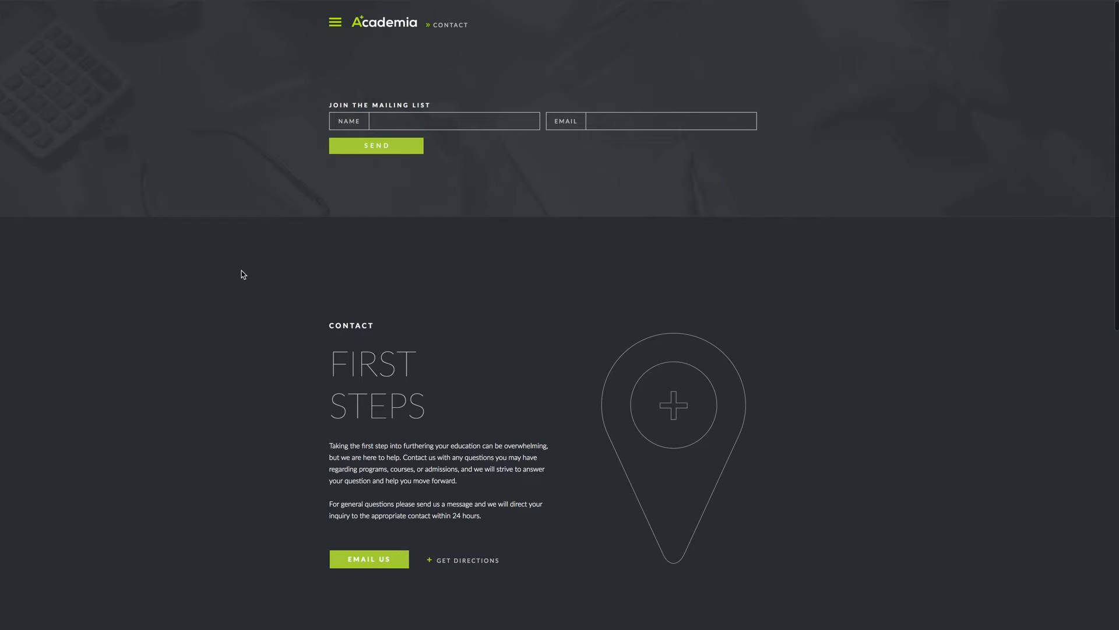
scroll(243, 275, down, 3)
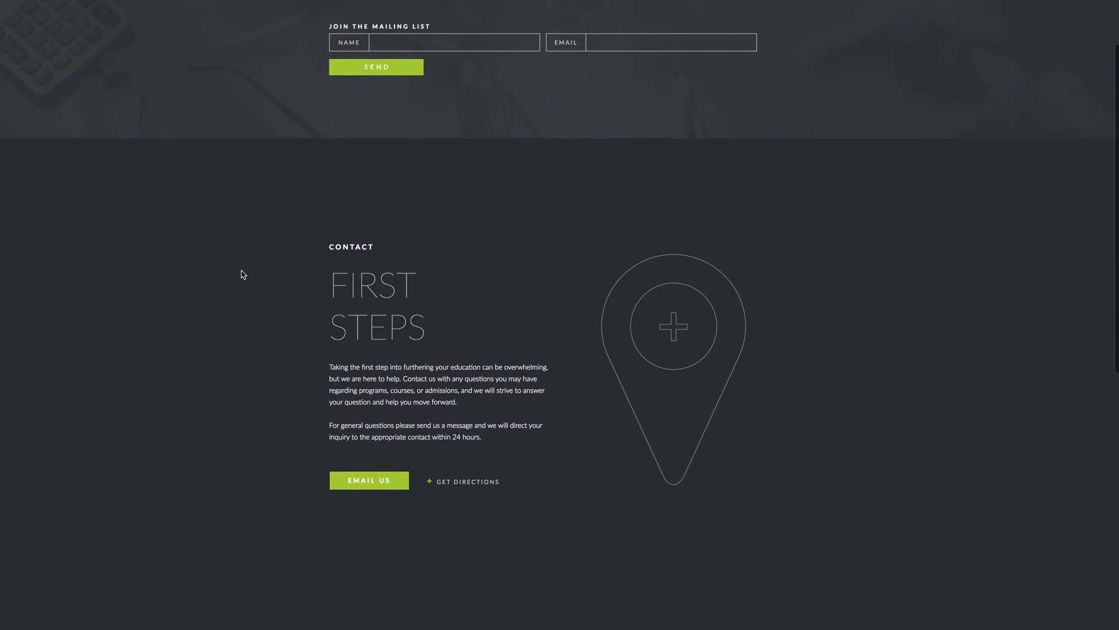
scroll(243, 275, down, 3)
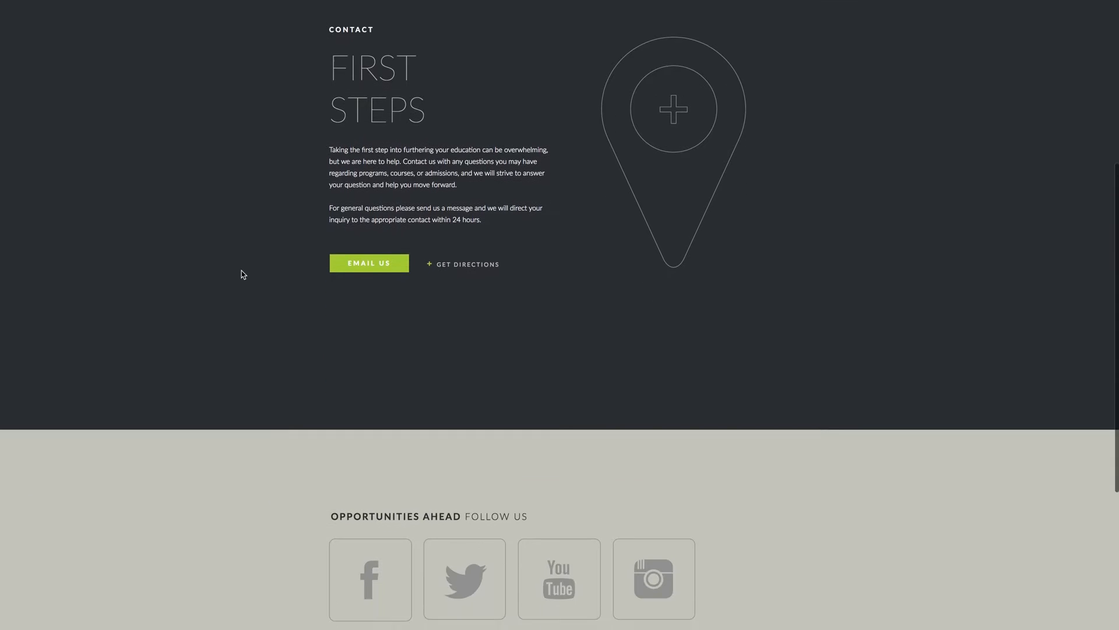
scroll(243, 275, up, 6)
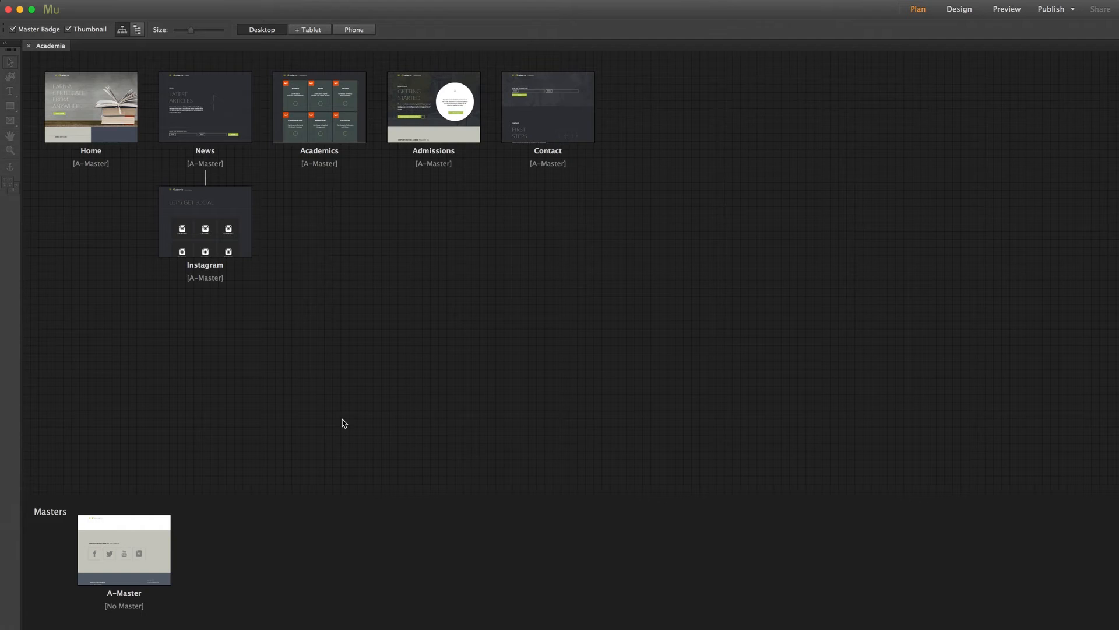
- In Adobe Muse, open the A-Master page for design and show the header menu composition's lightbox parts while editing
double_click(142, 546)
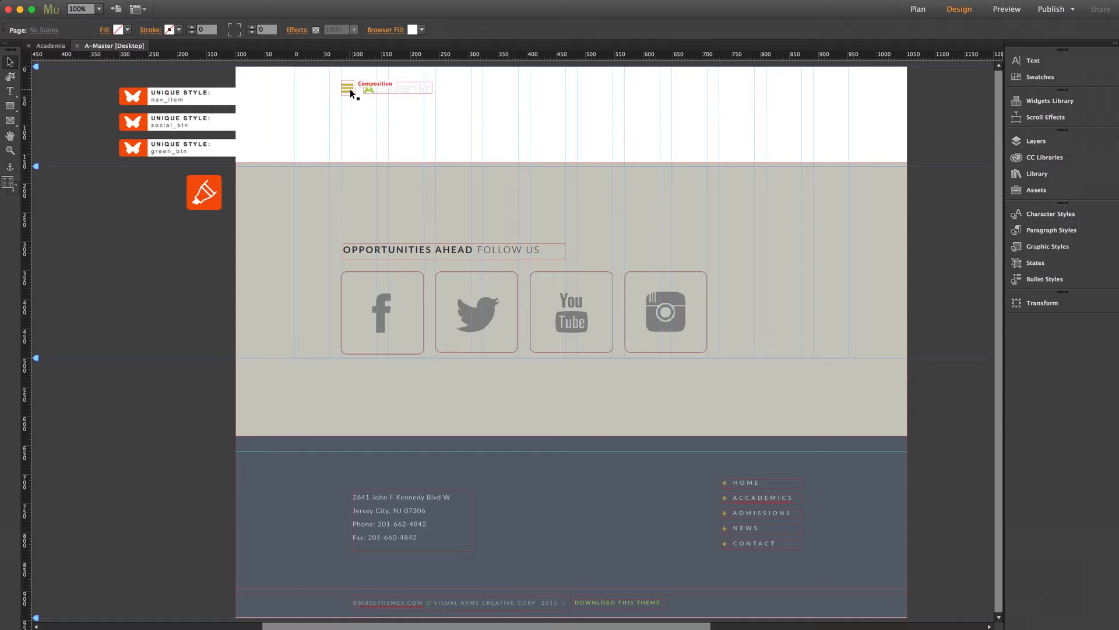
click(349, 90)
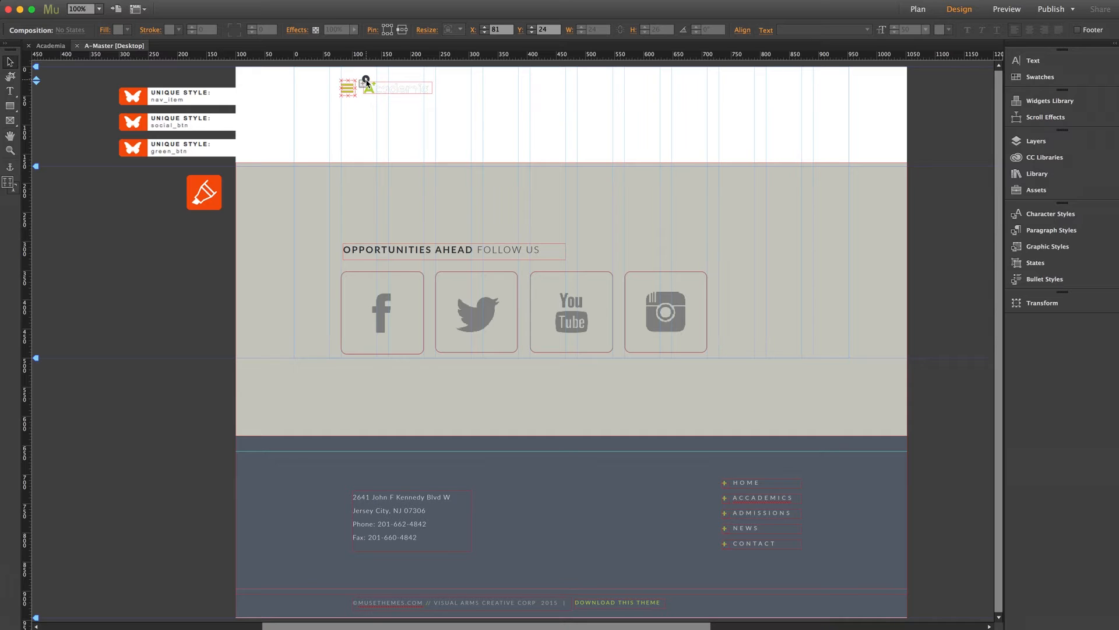
click(365, 79)
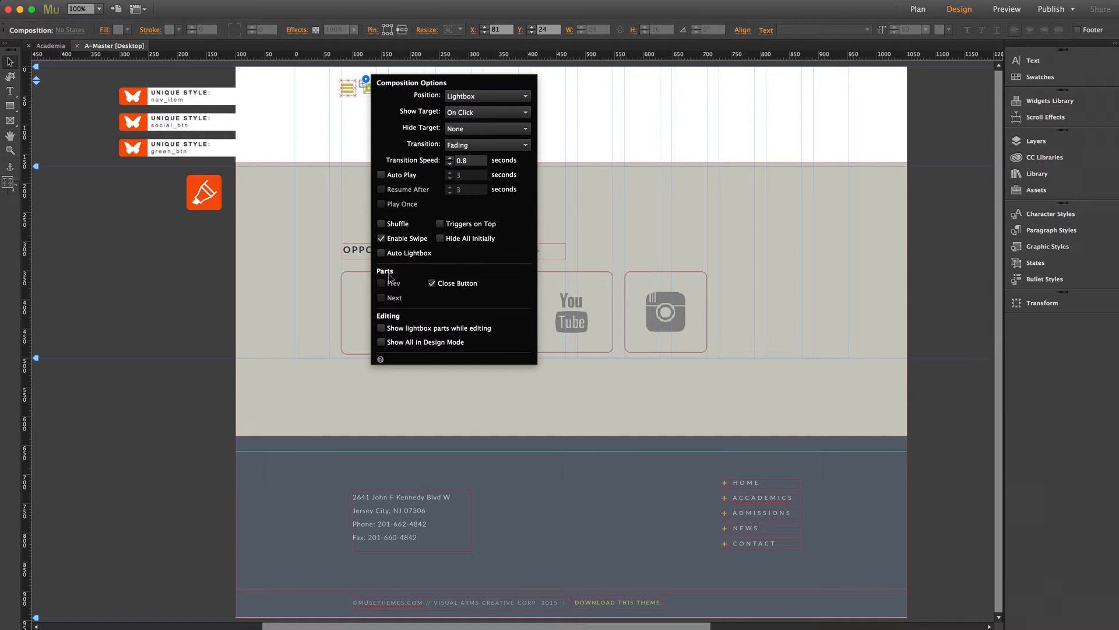
click(381, 328)
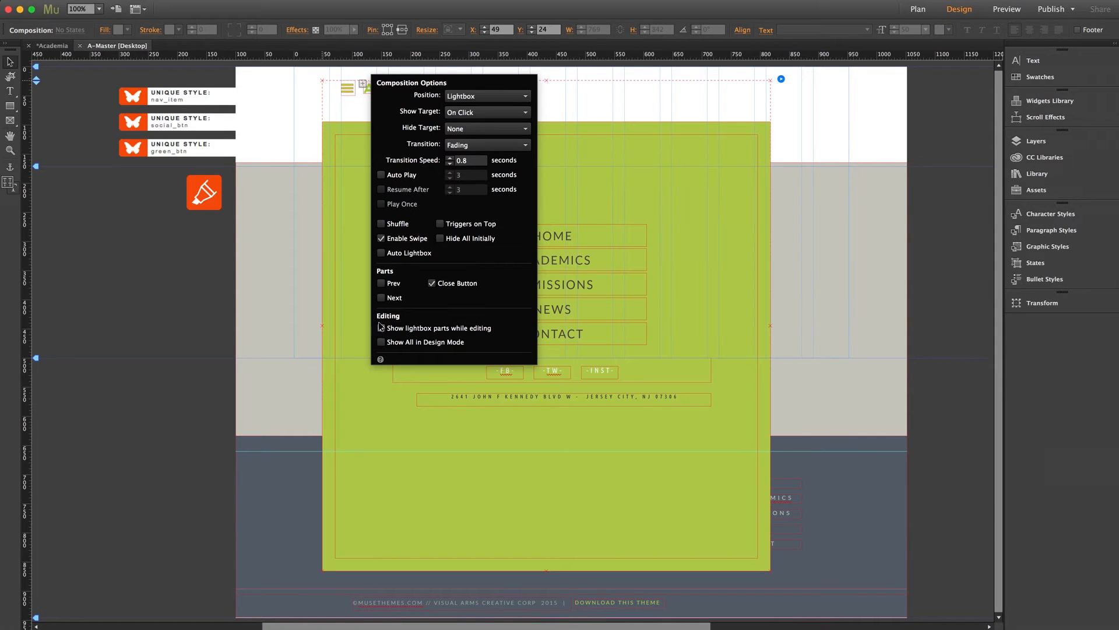
click(301, 108)
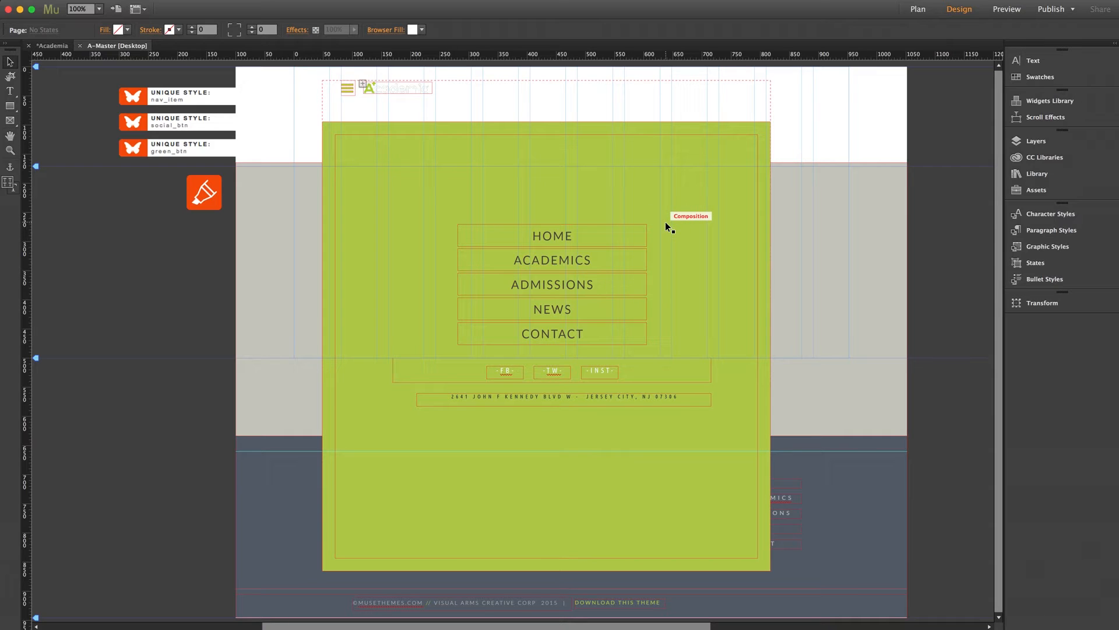
- Select the HOME text frame inside the lightbox menu and check its nav_item graphic style
click(401, 216)
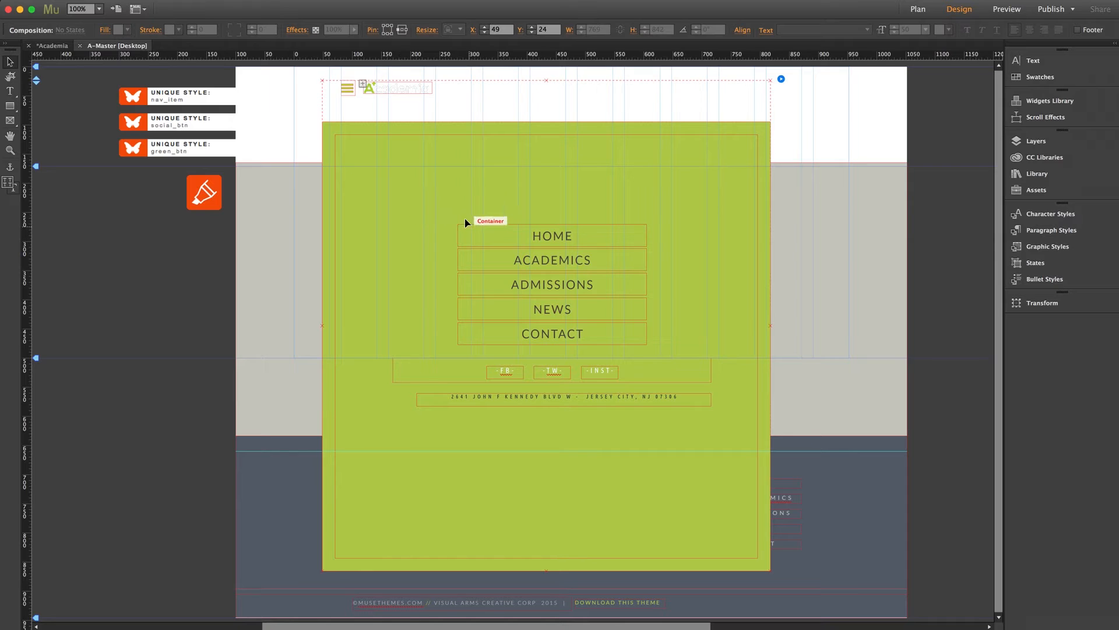
click(477, 235)
click(515, 231)
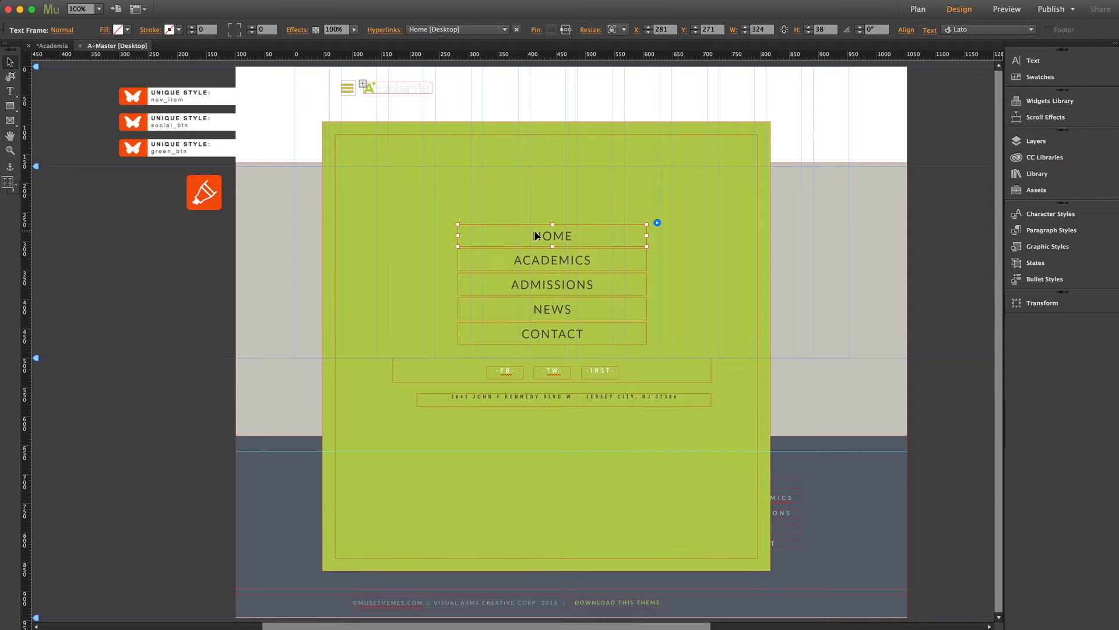
click(540, 261)
click(536, 236)
click(1037, 247)
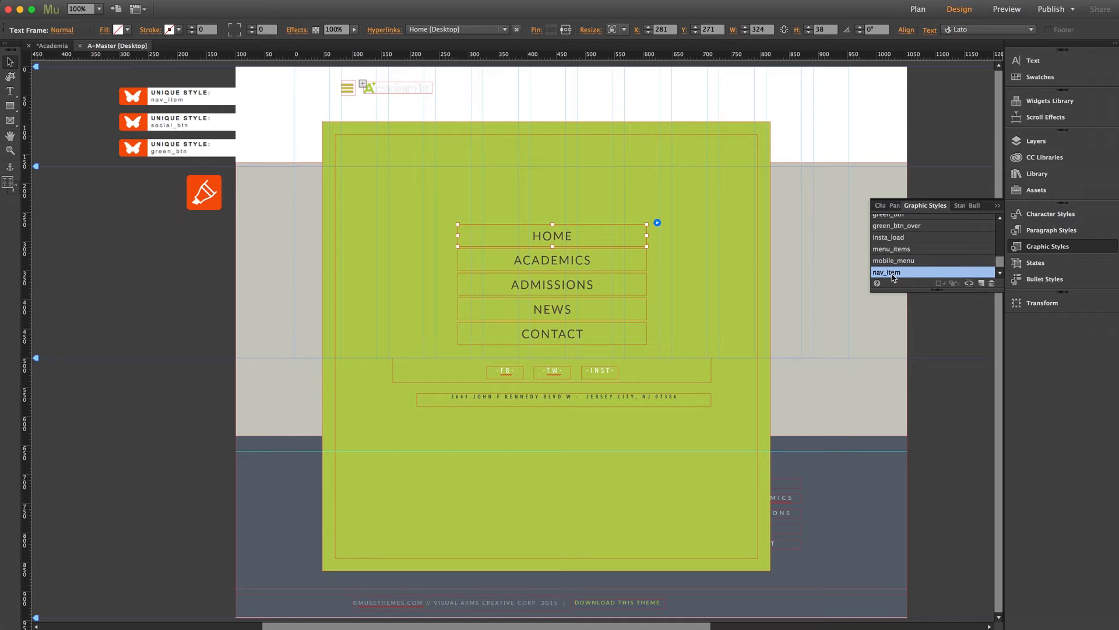
mouse_move(893, 278)
click(1037, 252)
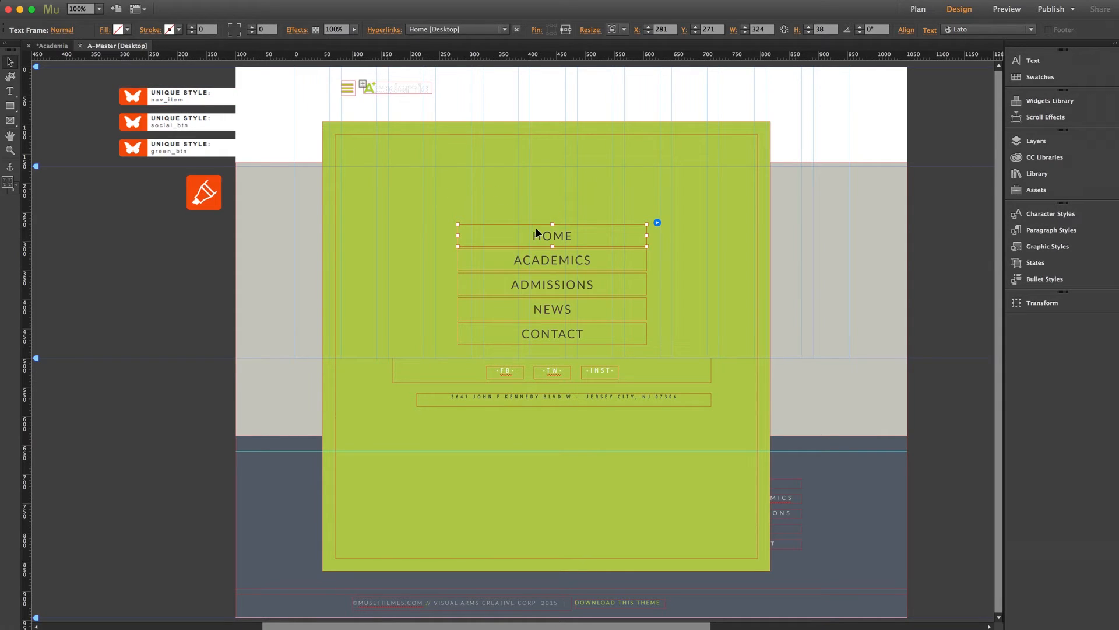
- Preview the Rollover state of the HOME text frame in the lightbox menu
click(62, 29)
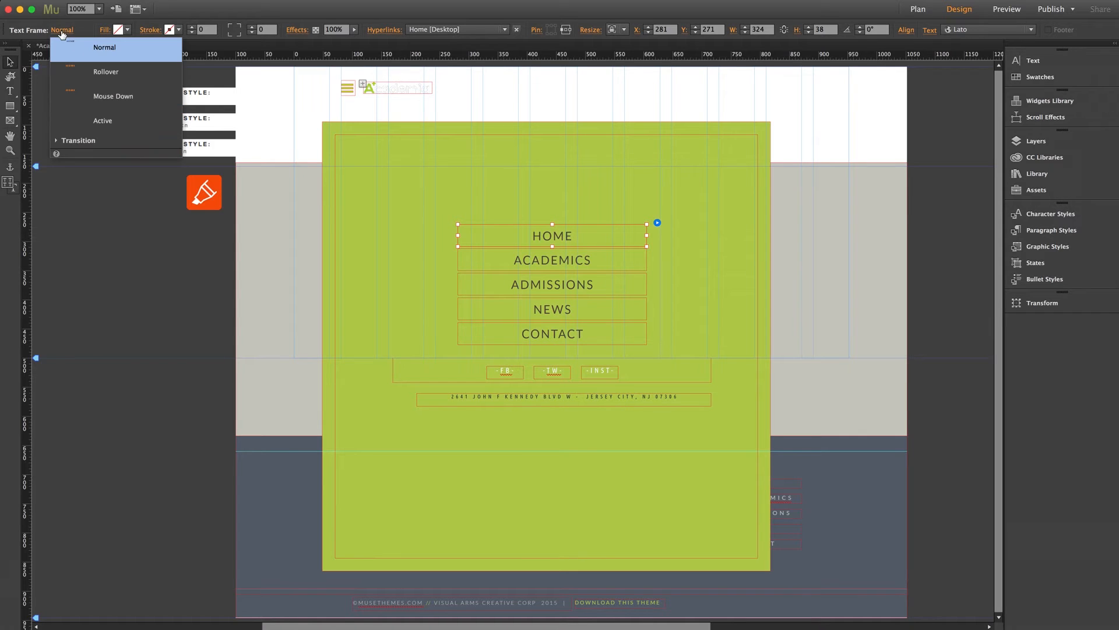
click(106, 73)
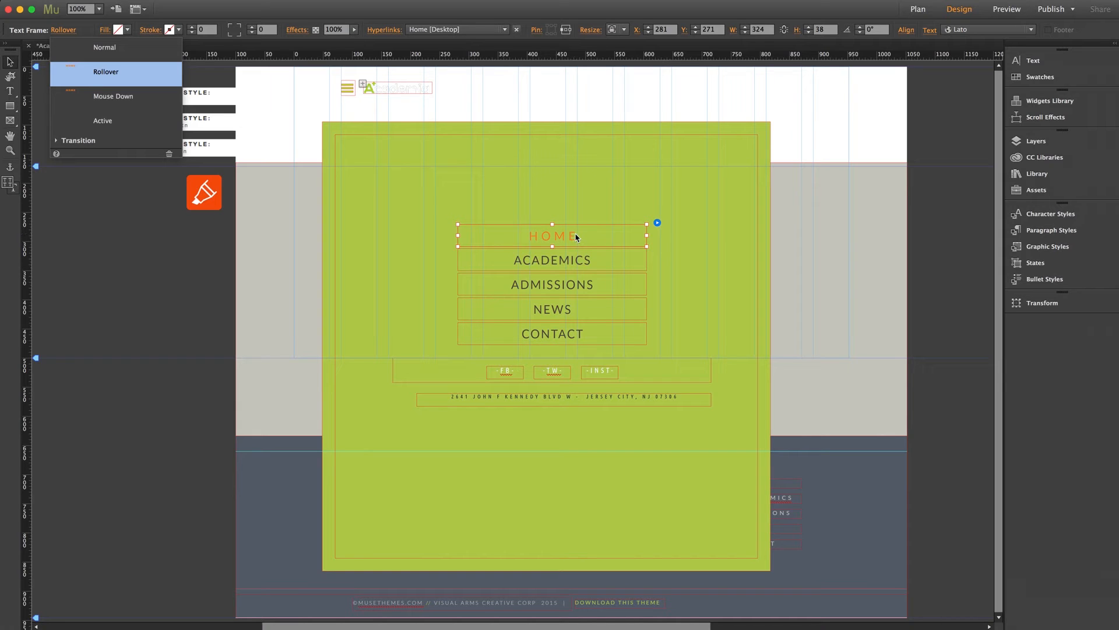
click(514, 241)
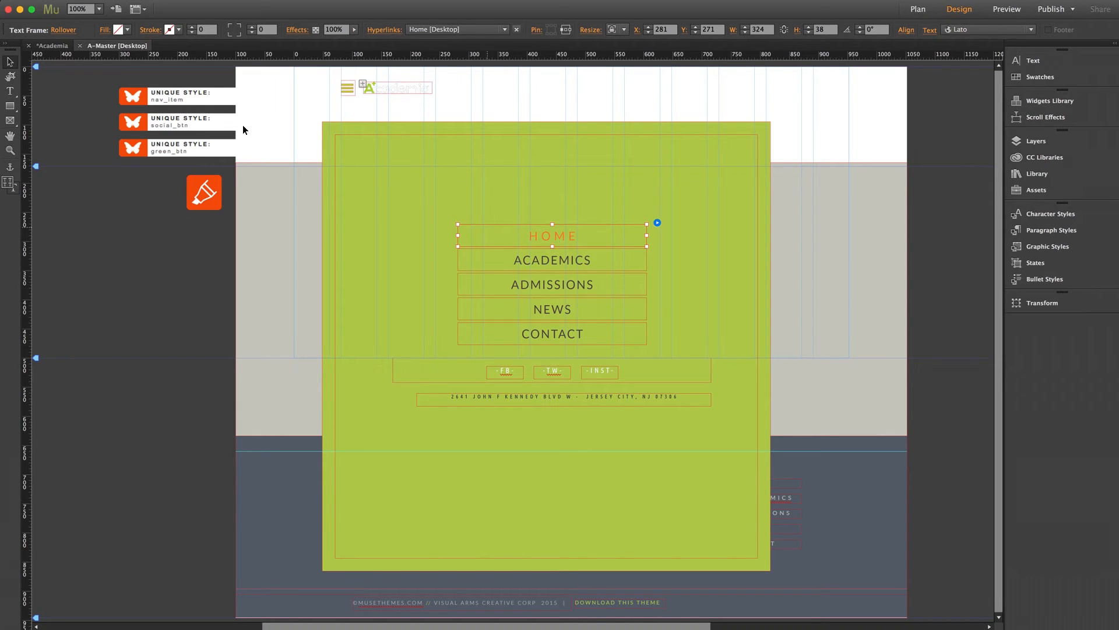
- Check the style name in the State Transitions options of the nav_item widget beside the page, leaving it as is
click(199, 98)
click(246, 86)
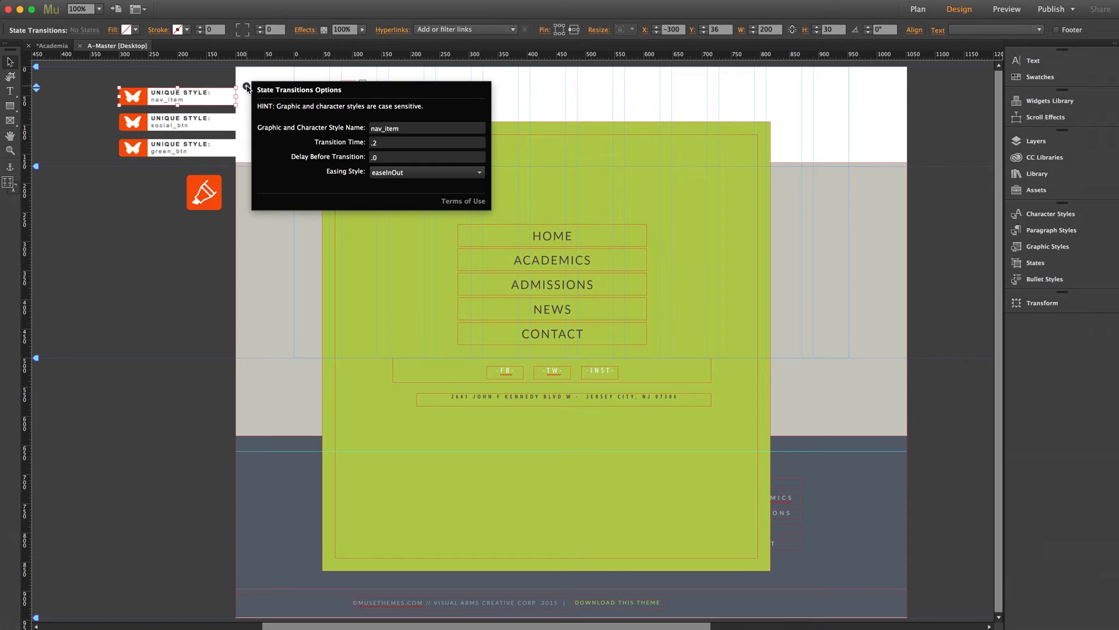
click(373, 129)
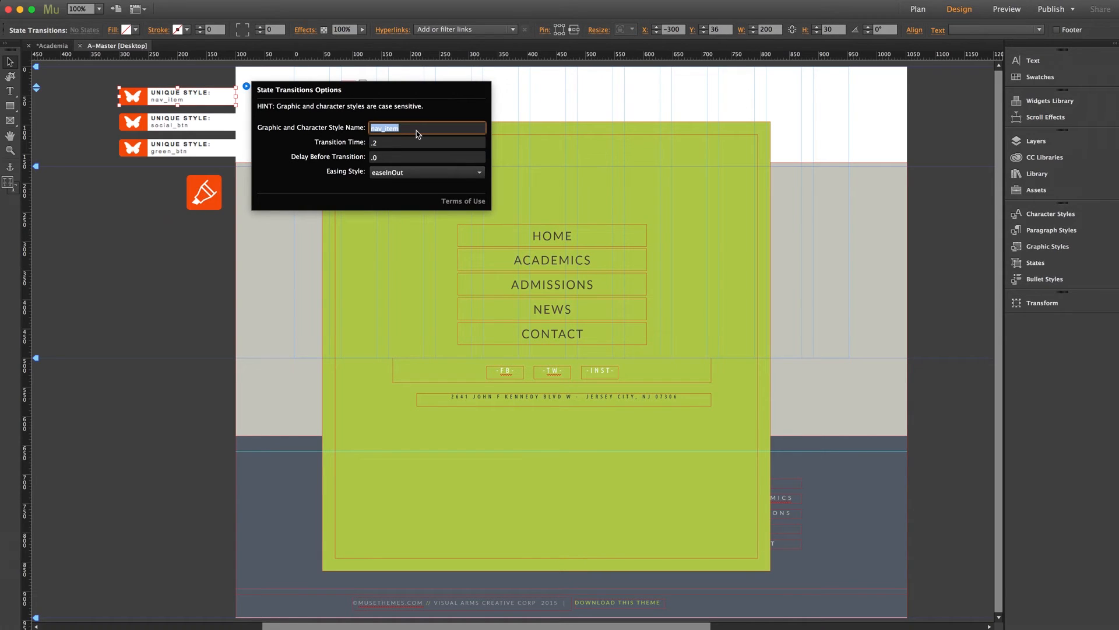
click(417, 131)
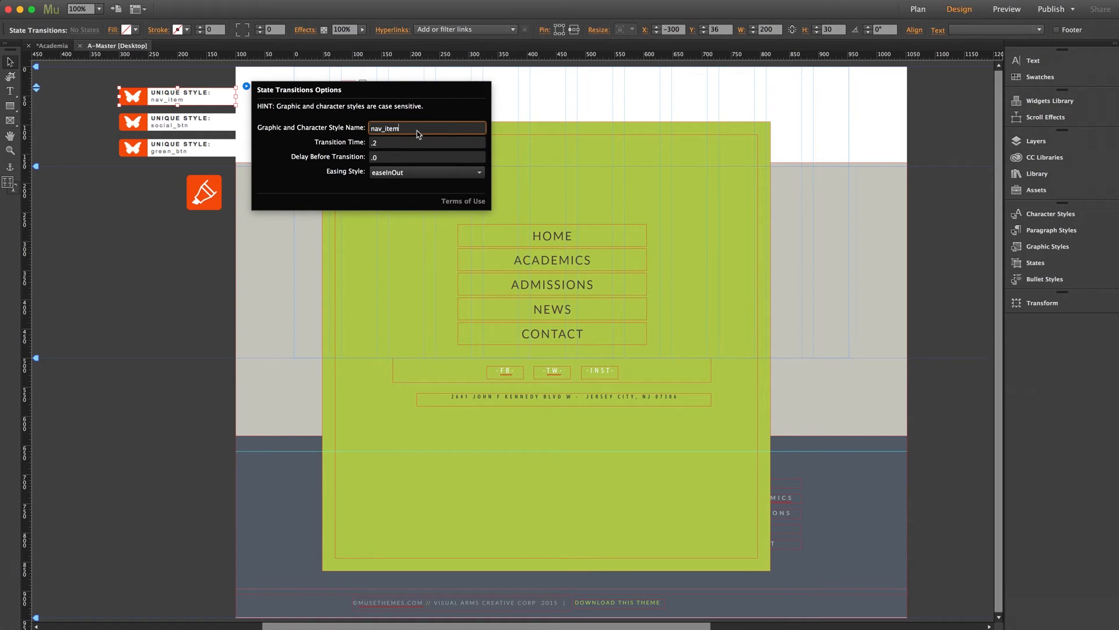
click(10, 63)
click(143, 299)
- Hide the header menu composition's lightbox parts while editing the master page
click(641, 165)
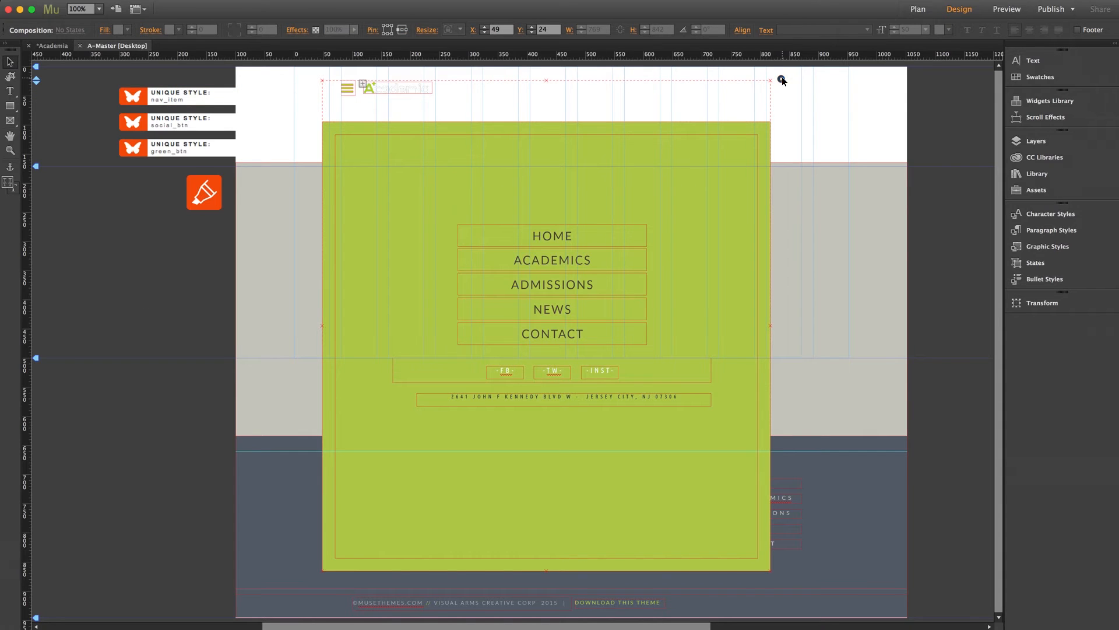
click(781, 78)
click(796, 328)
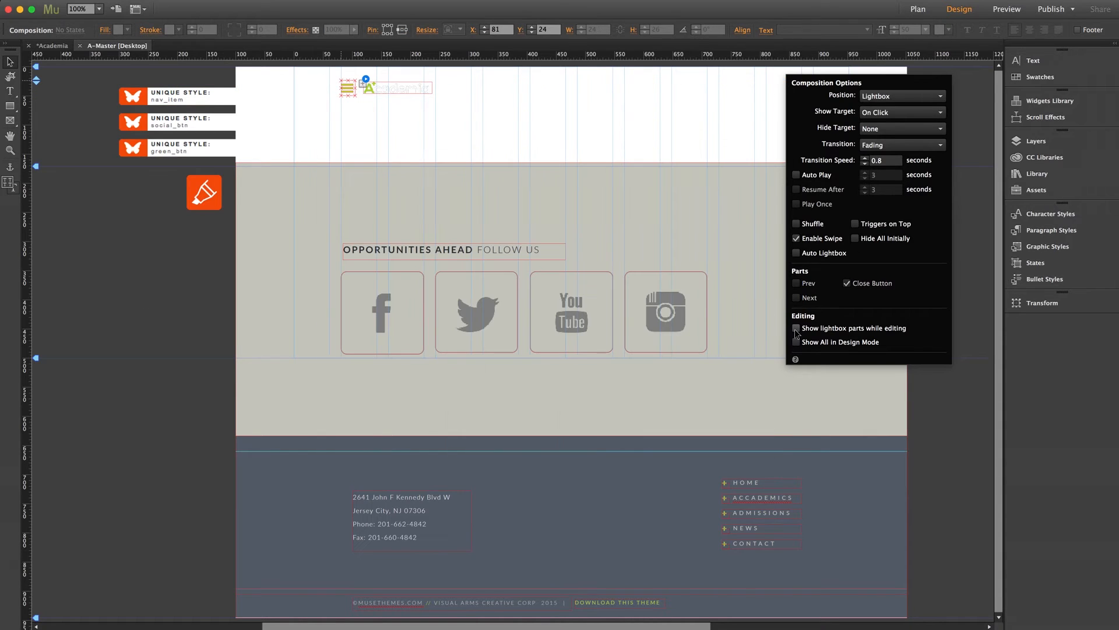
click(192, 271)
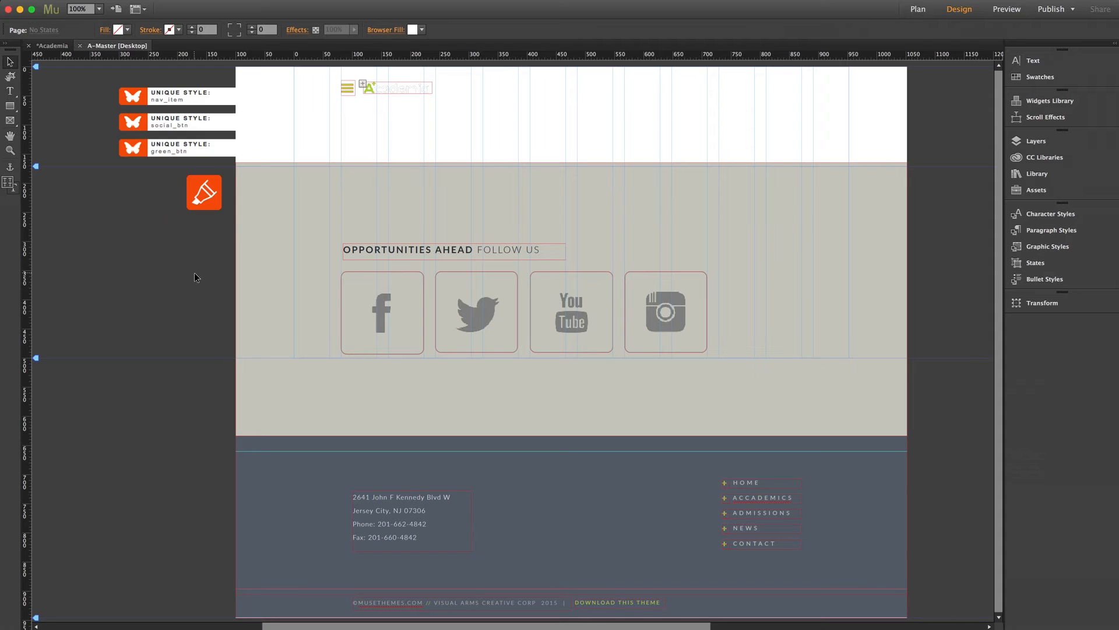
- Open the Home page for design and check the graphic style of the rectangle holding the book image
click(918, 9)
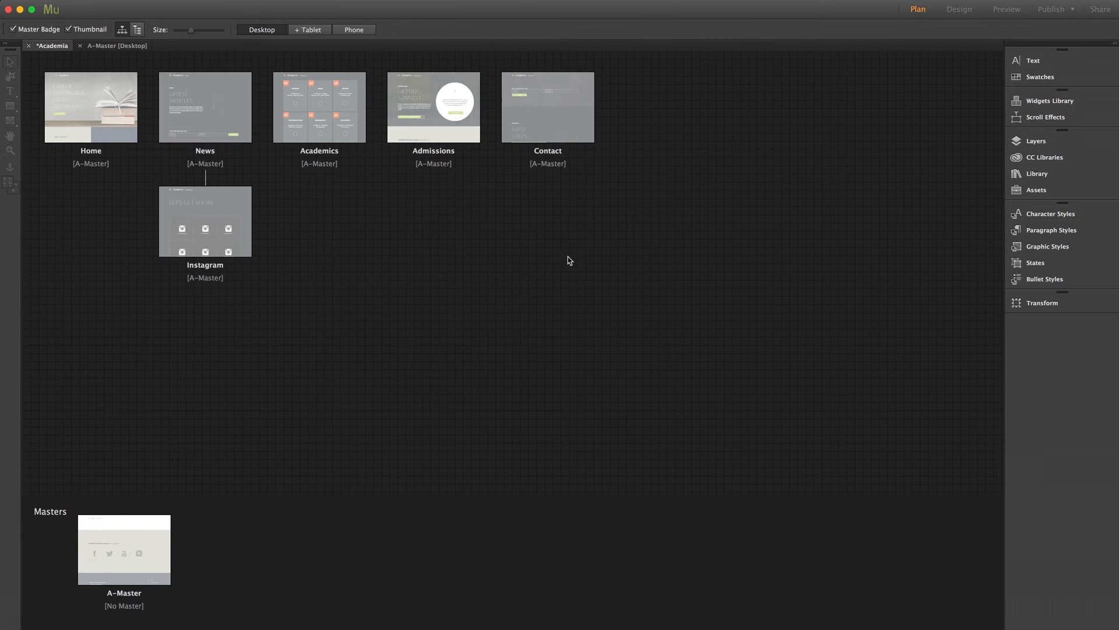
double_click(88, 110)
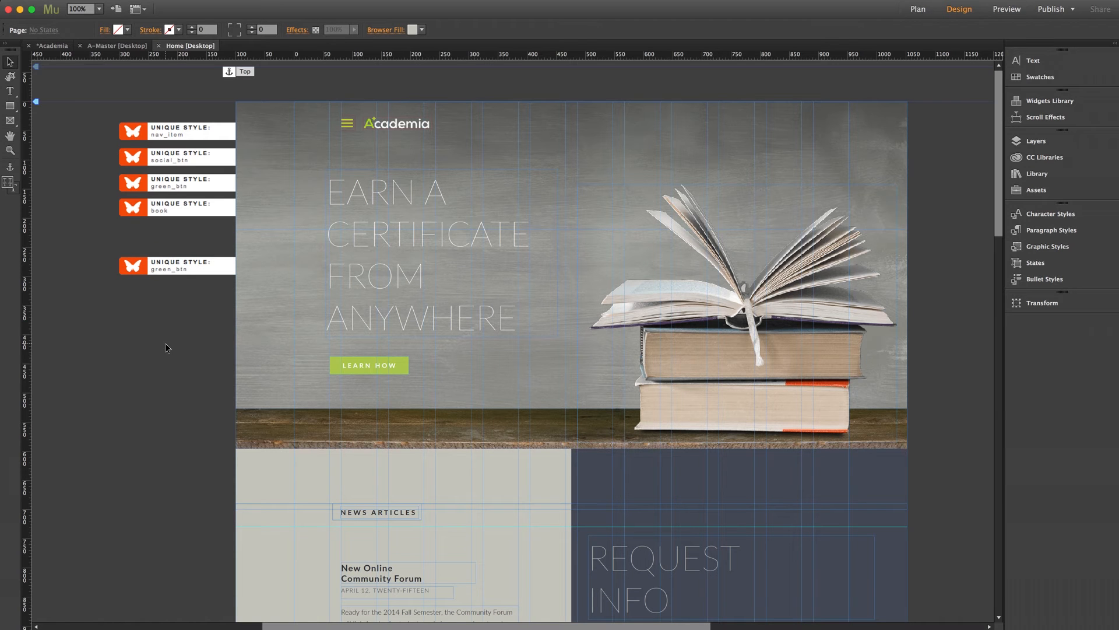
click(678, 333)
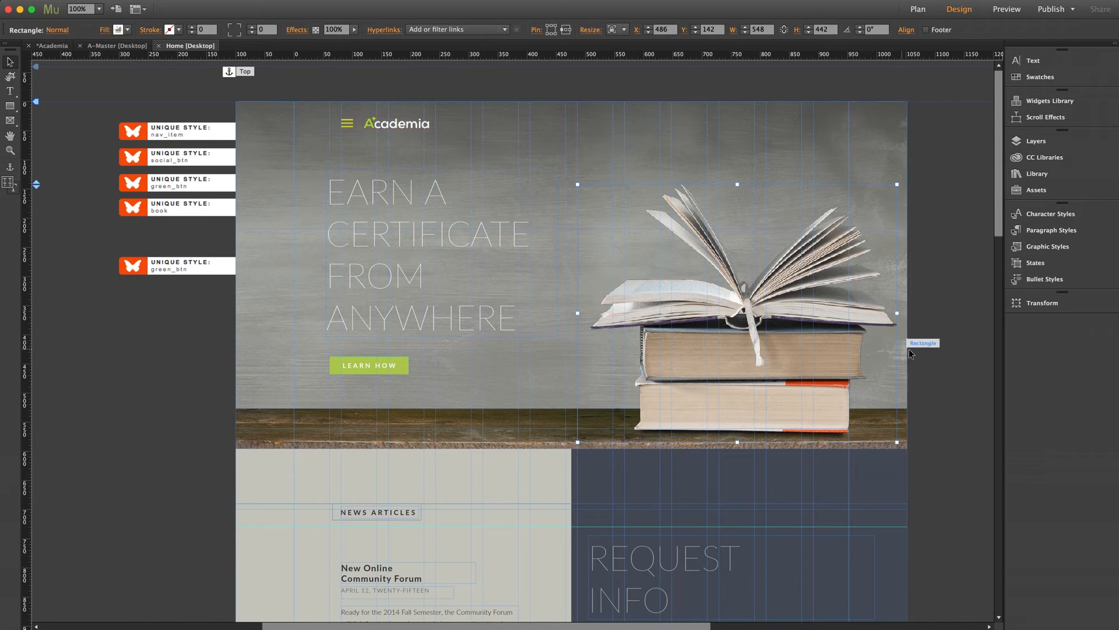
click(1044, 248)
mouse_move(881, 249)
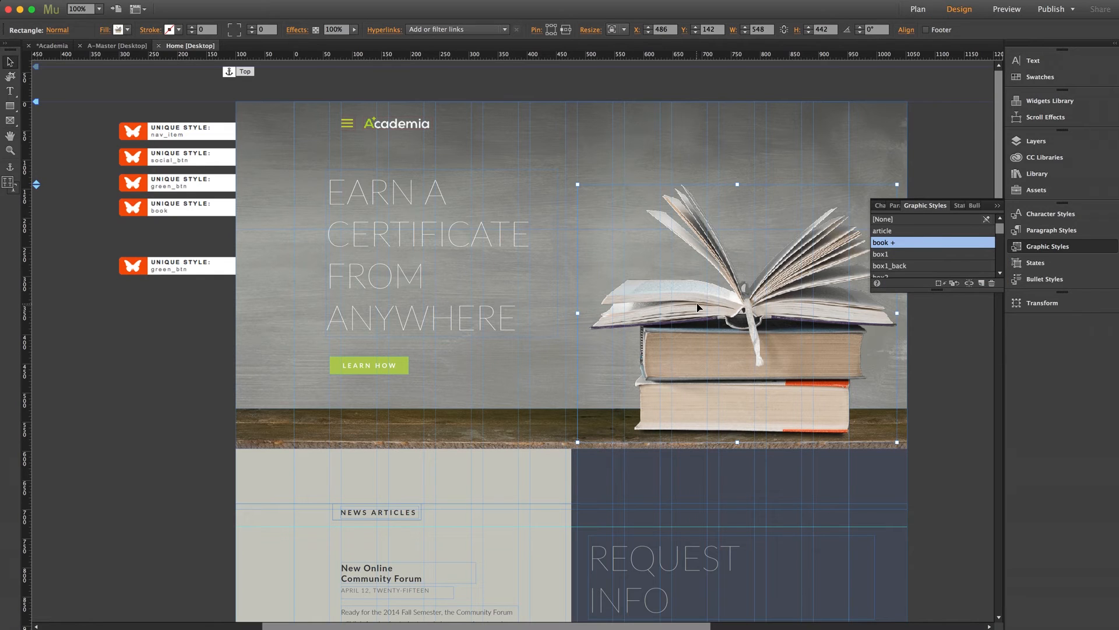
mouse_move(161, 212)
click(1040, 243)
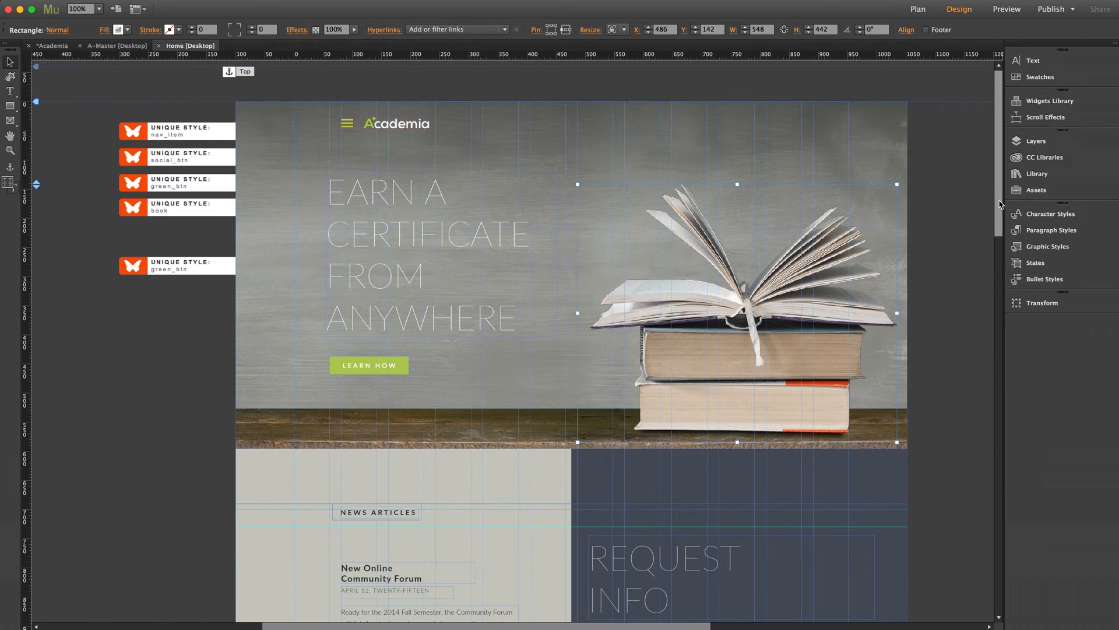
- Select the full-width background rectangle behind the Home page's lower content and look through the News Articles and Request Info sections
drag(1000, 203, 991, 285)
click(576, 202)
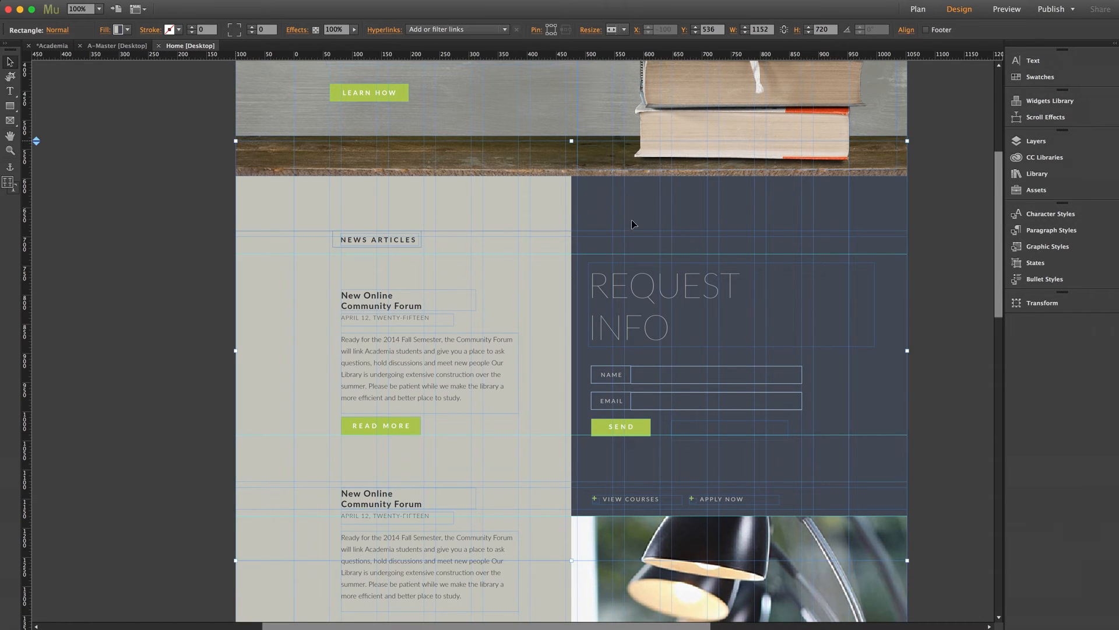
mouse_move(907, 350)
mouse_down()
mouse_move(845, 351)
mouse_move(908, 351)
mouse_up()
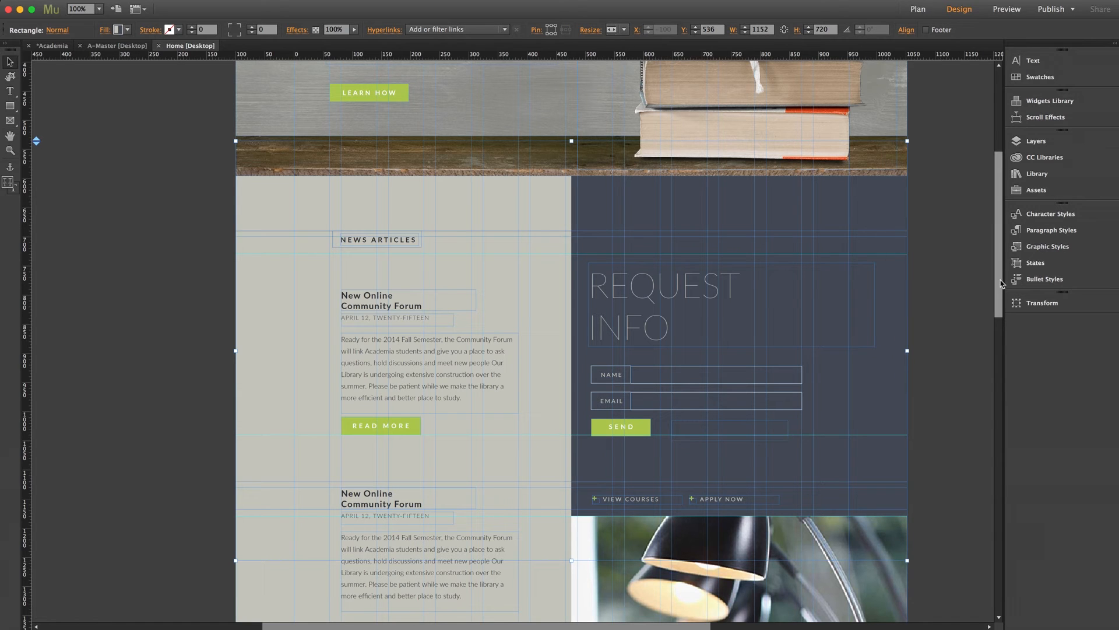
drag(1000, 283, 997, 319)
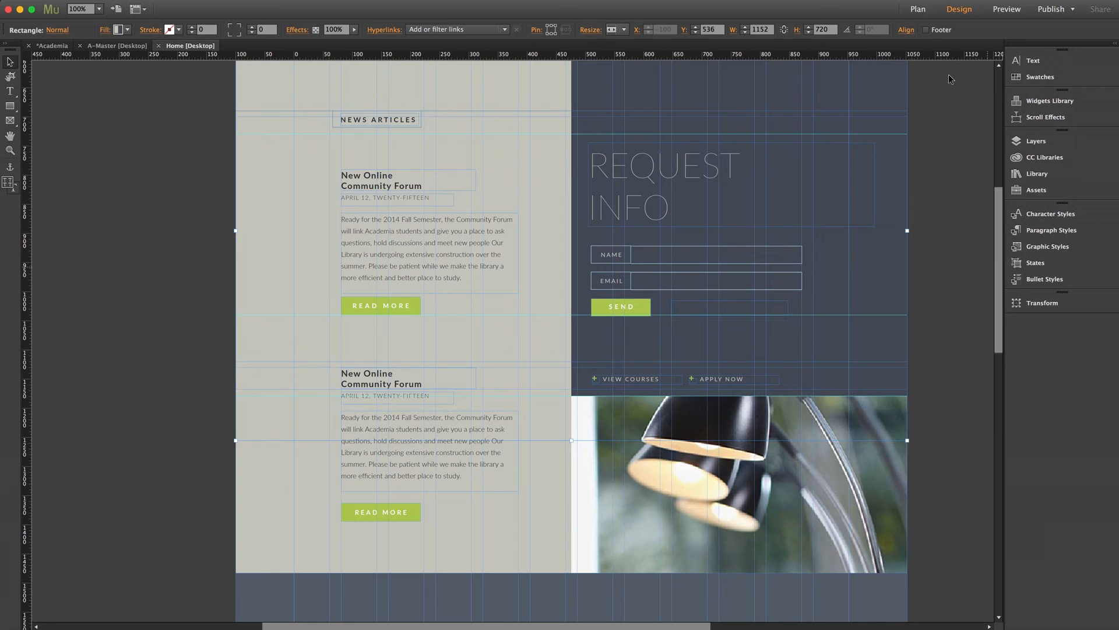
- Open the News page for design and expand the first Community Forum article in the accordion
click(919, 9)
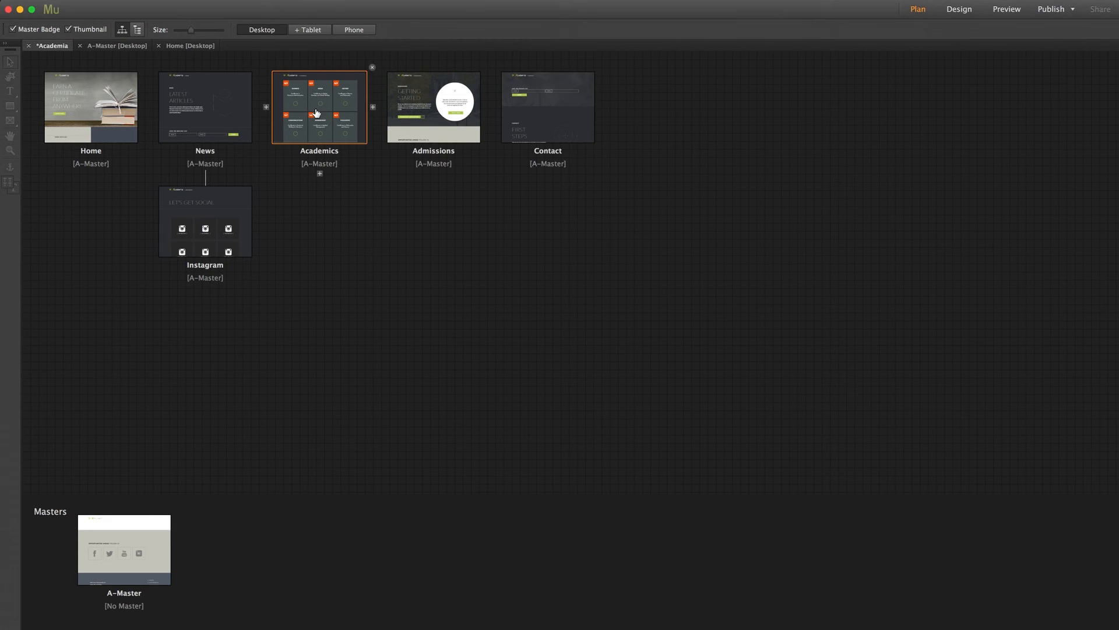
double_click(204, 111)
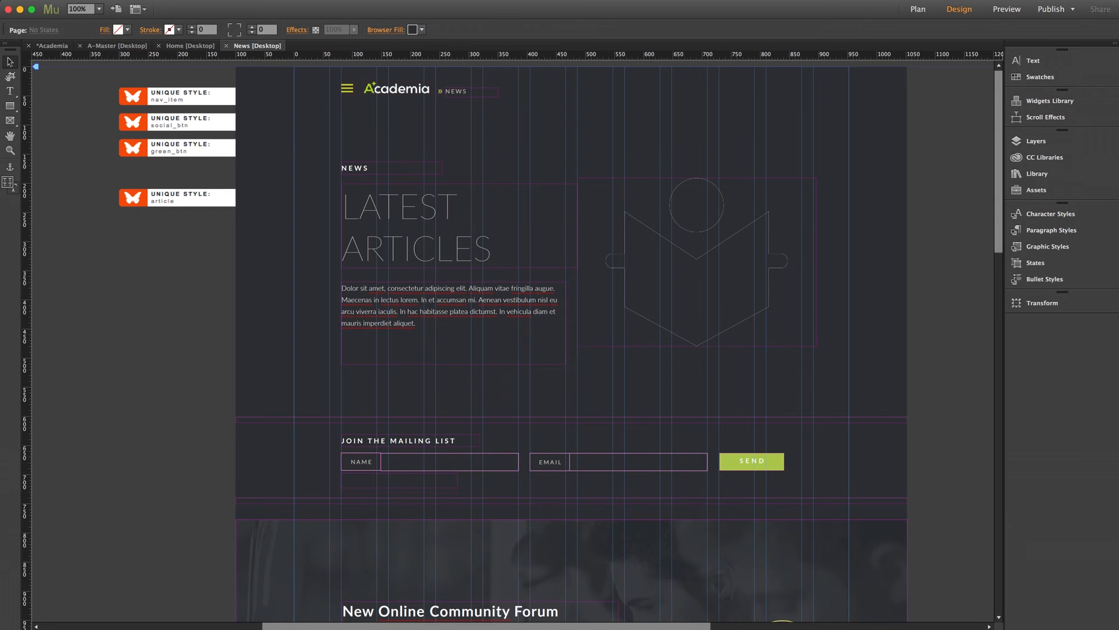
drag(998, 162, 1000, 298)
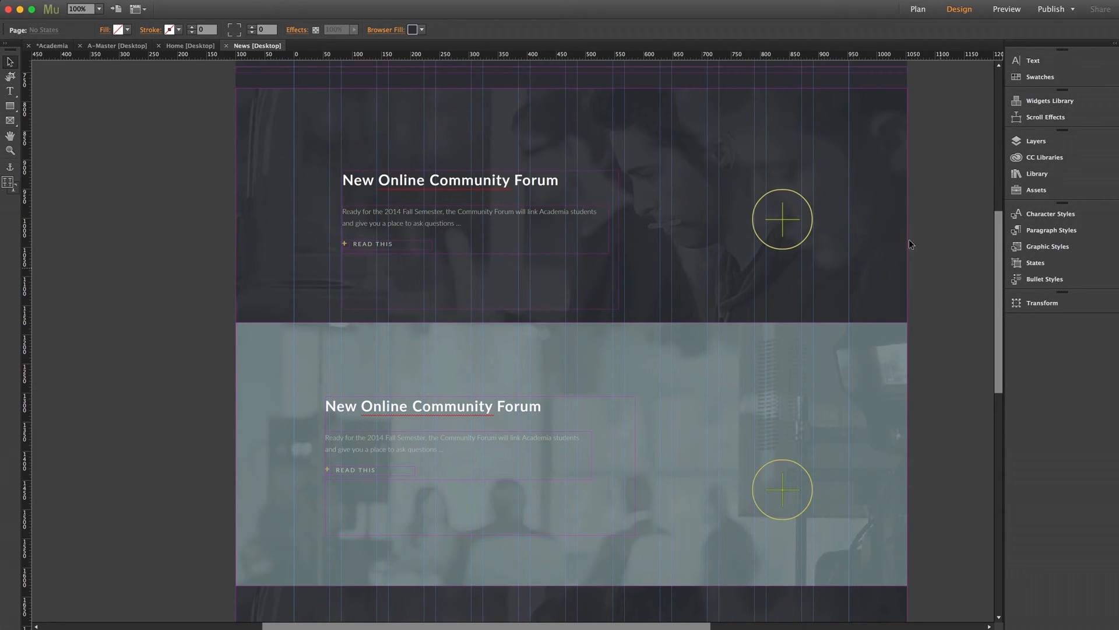
click(645, 133)
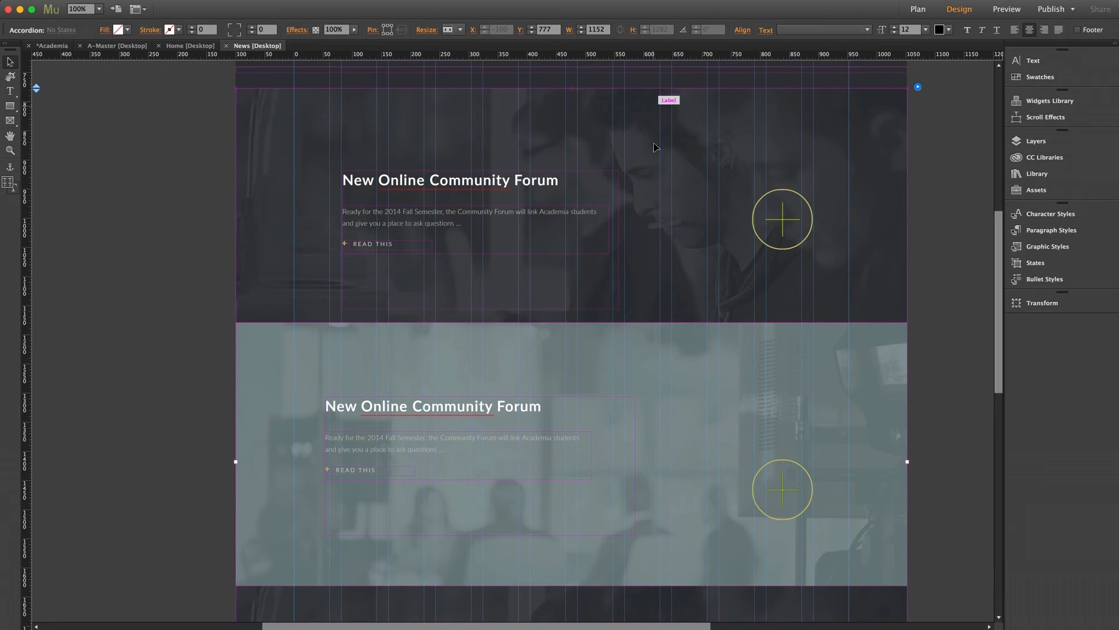
click(649, 179)
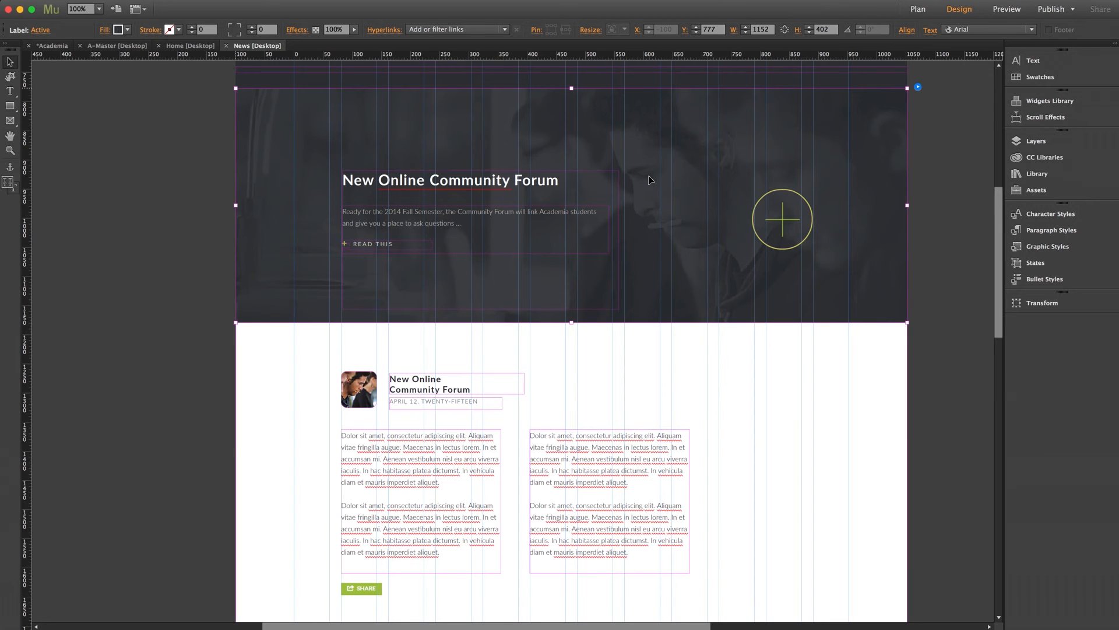
scroll(653, 185, down, 3)
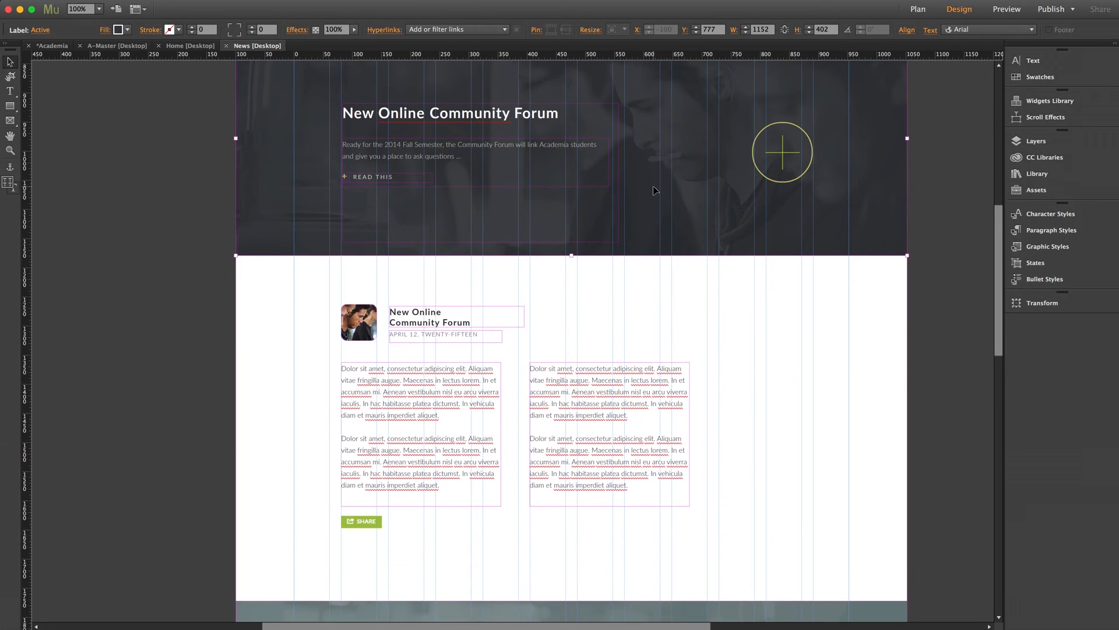
- Enter the first body text frame of the expanded article and highlight part of its copy
click(425, 357)
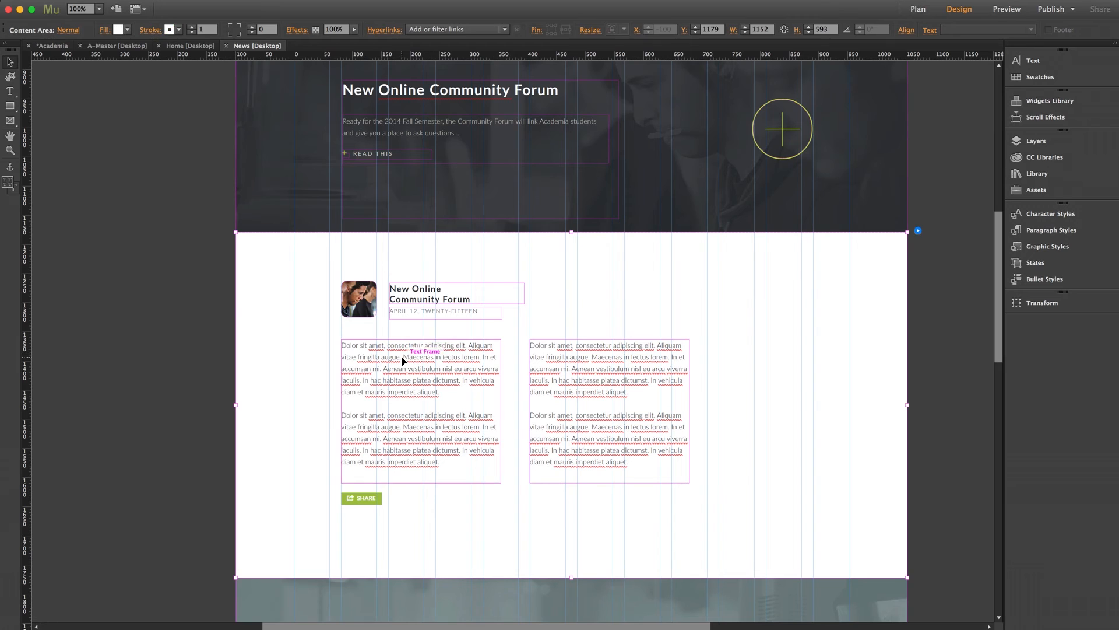
triple_click(401, 356)
drag(371, 355, 465, 362)
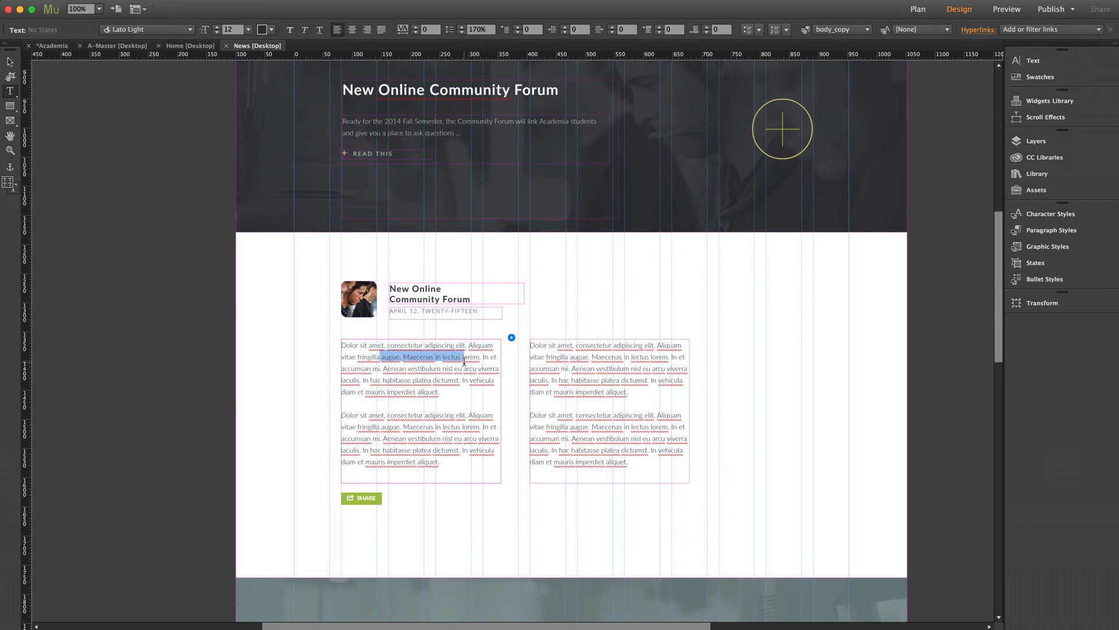
click(10, 62)
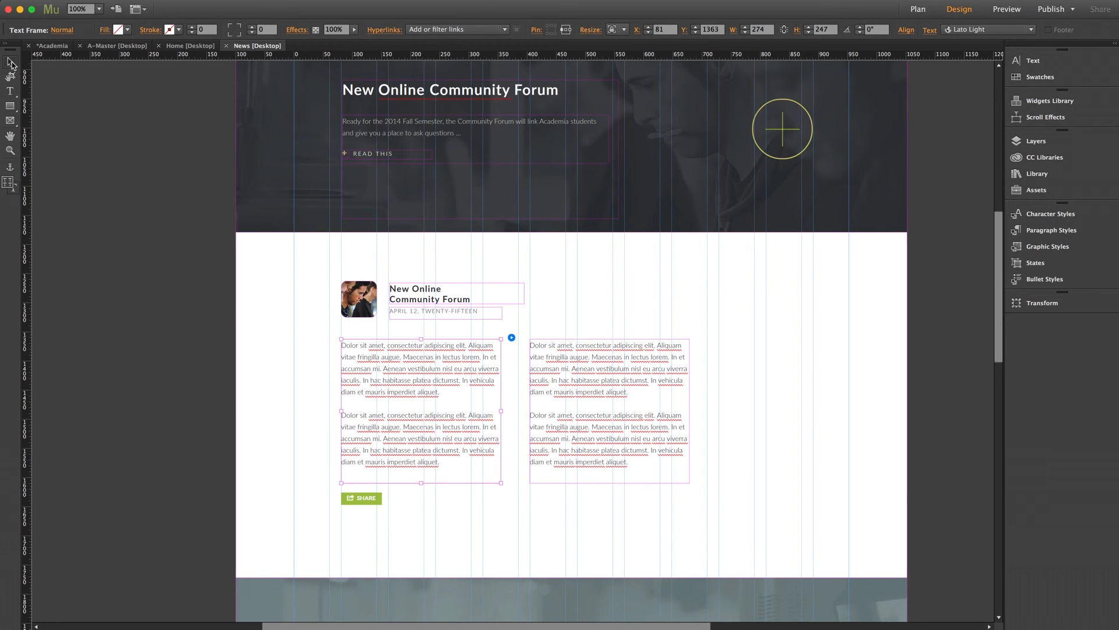
- Collapse the first Community Forum article and deselect the accordion
click(260, 179)
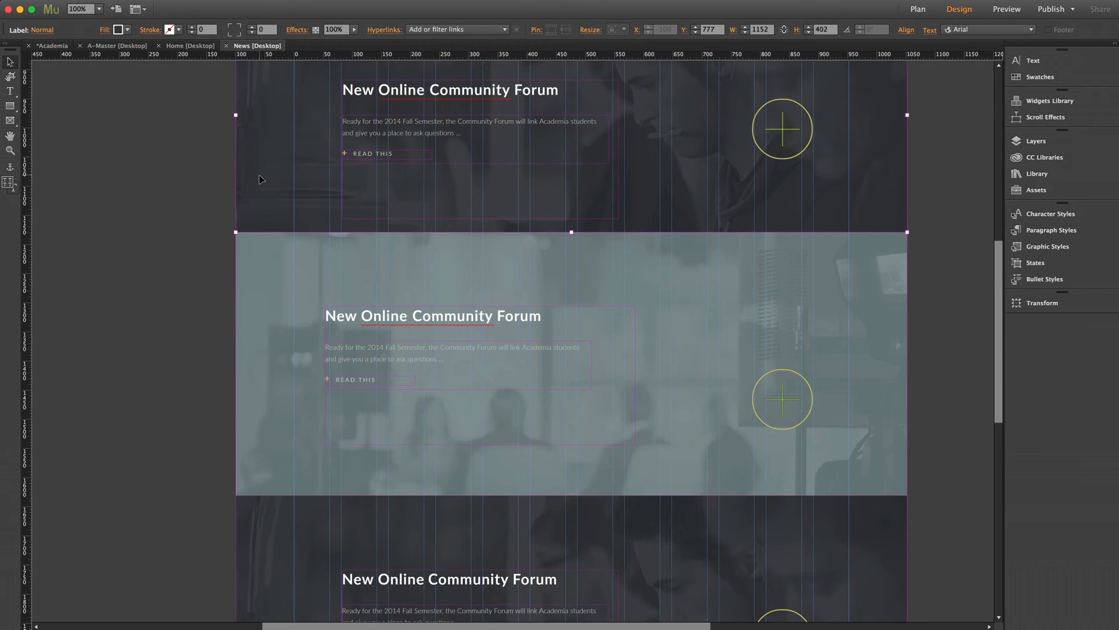
click(173, 204)
scroll(175, 201, up, 10)
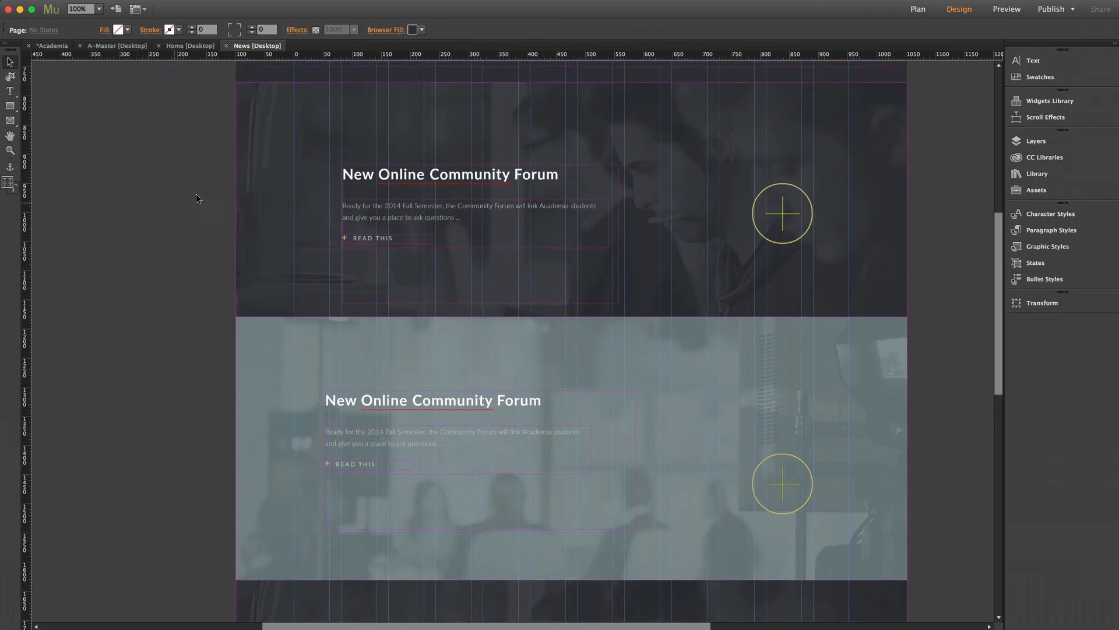
- Open the Academics page for design and select the Business box's stacked objects together to inspect them
click(927, 10)
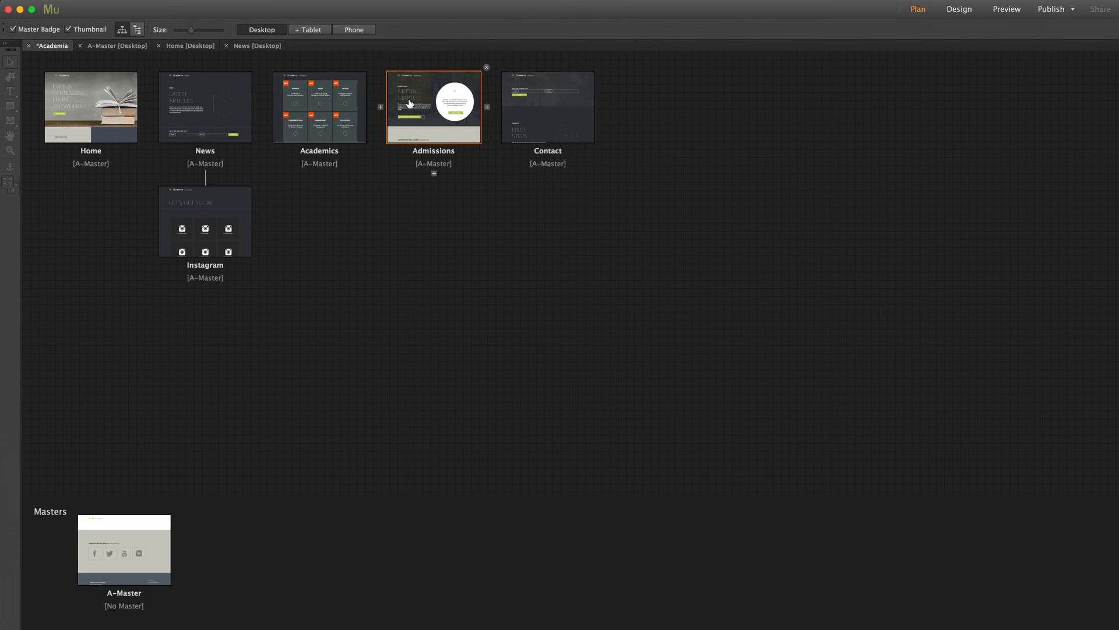
double_click(295, 115)
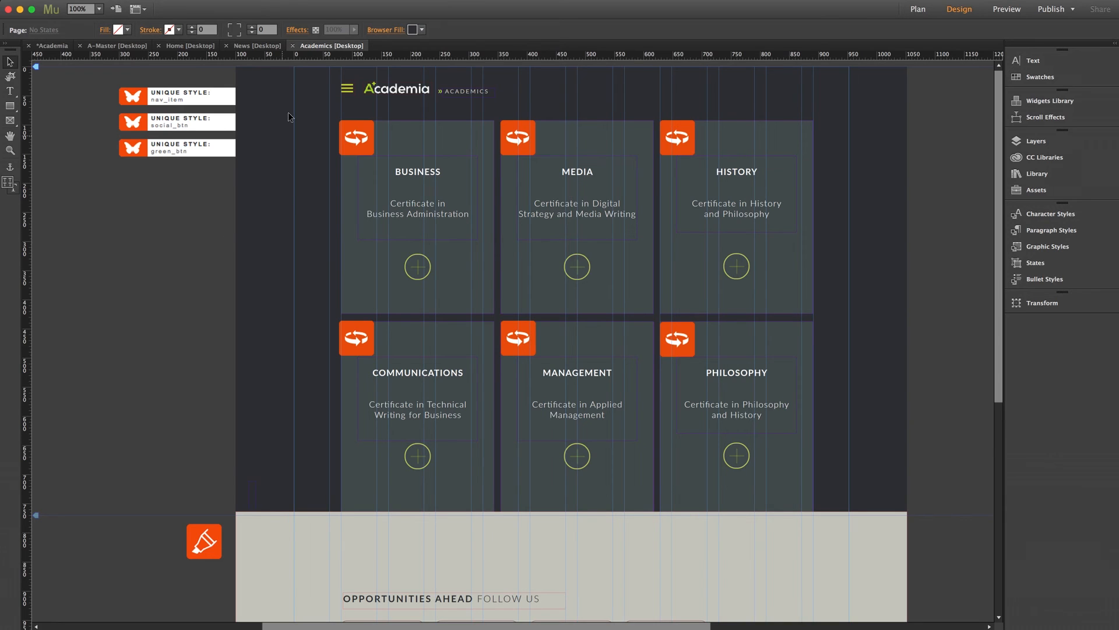
drag(274, 110, 380, 175)
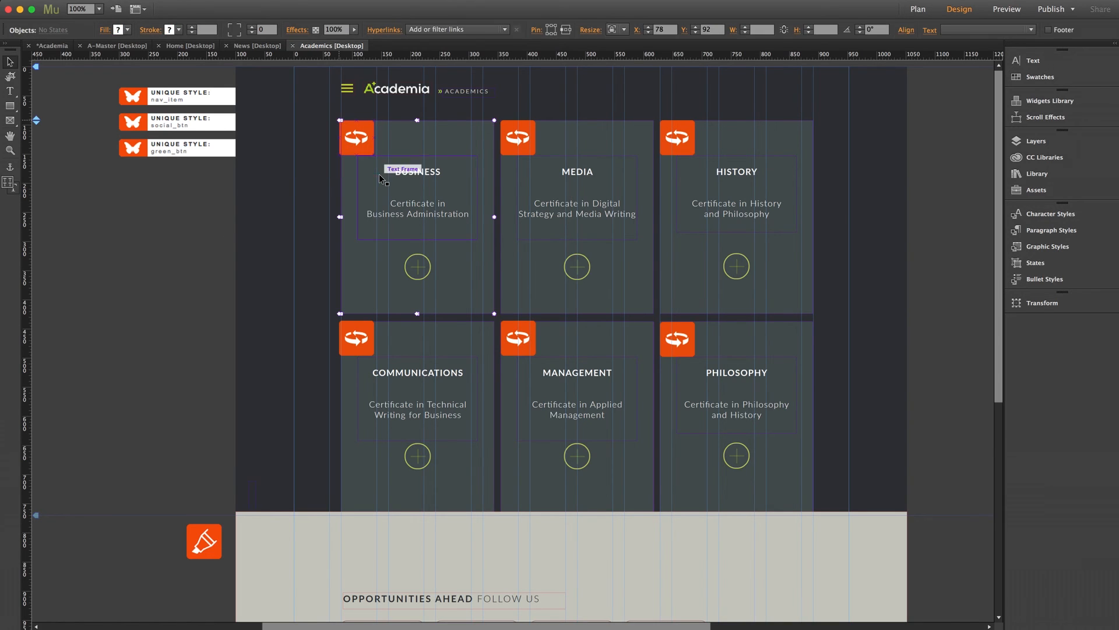
click(271, 196)
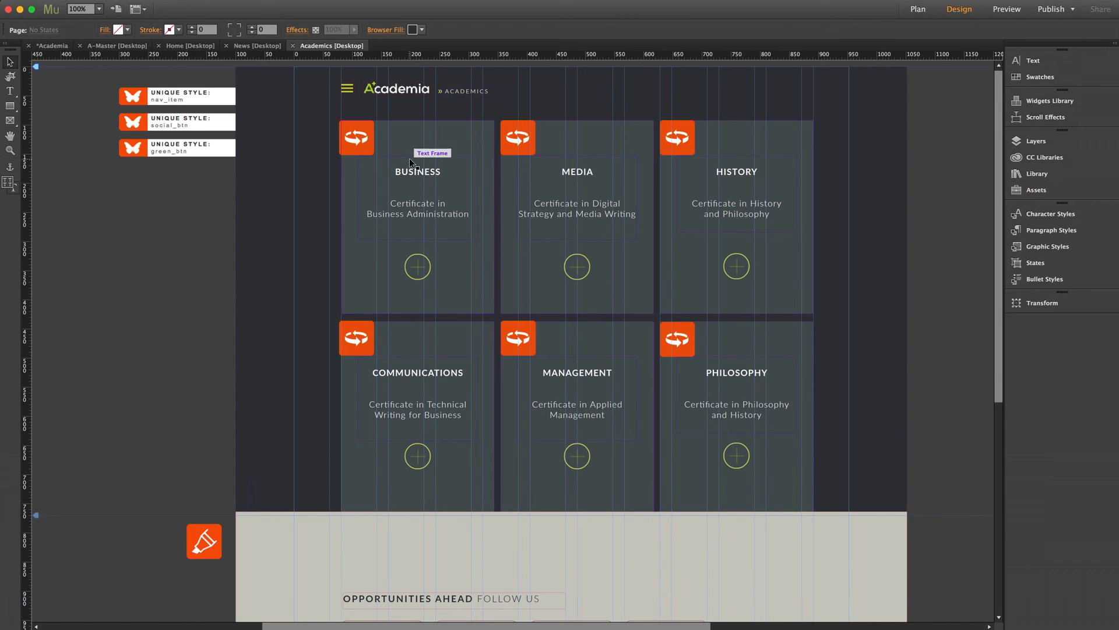
- Inspect the Business box's background frame on its own and together with its overlapping objects
mouse_move(446, 137)
mouse_down()
mouse_move(360, 170)
mouse_move(310, 205)
mouse_move(410, 169)
mouse_move(451, 139)
mouse_up()
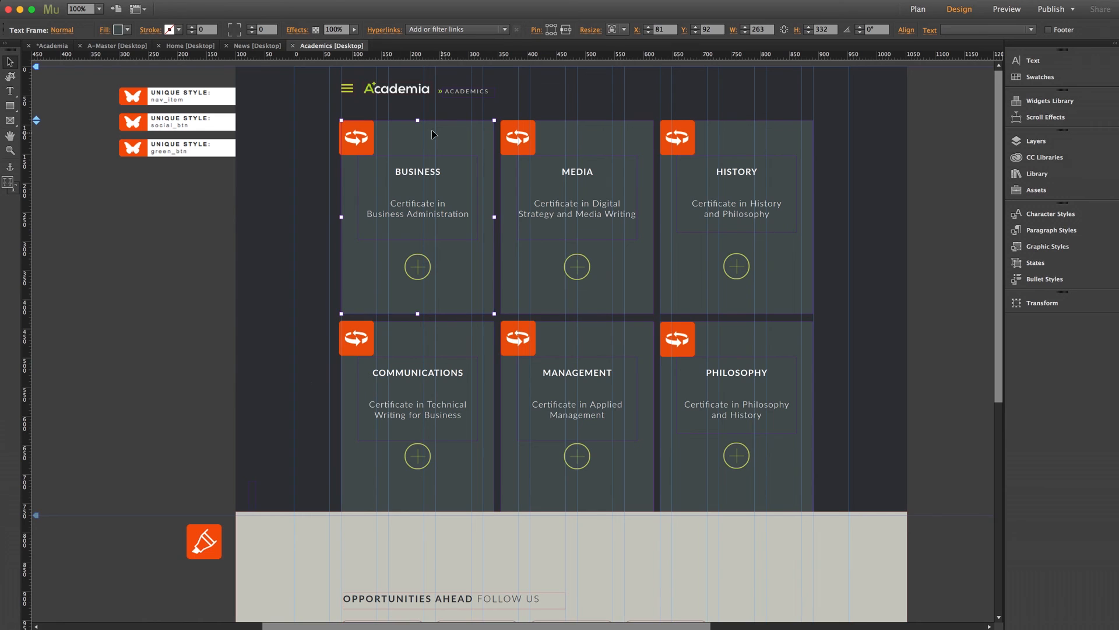
drag(307, 118, 434, 198)
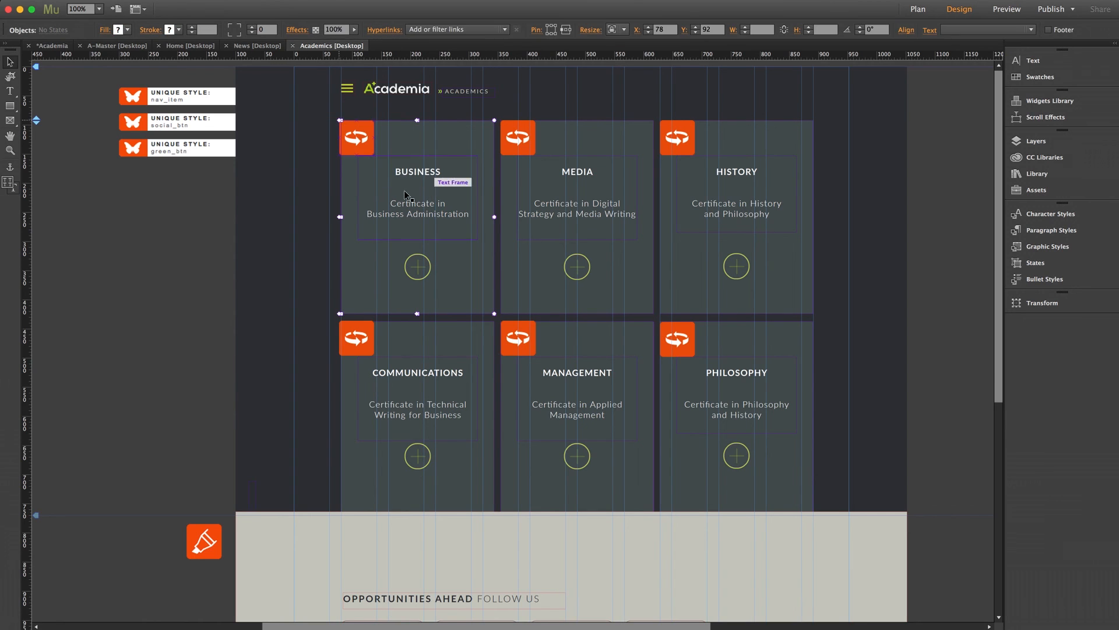
click(313, 198)
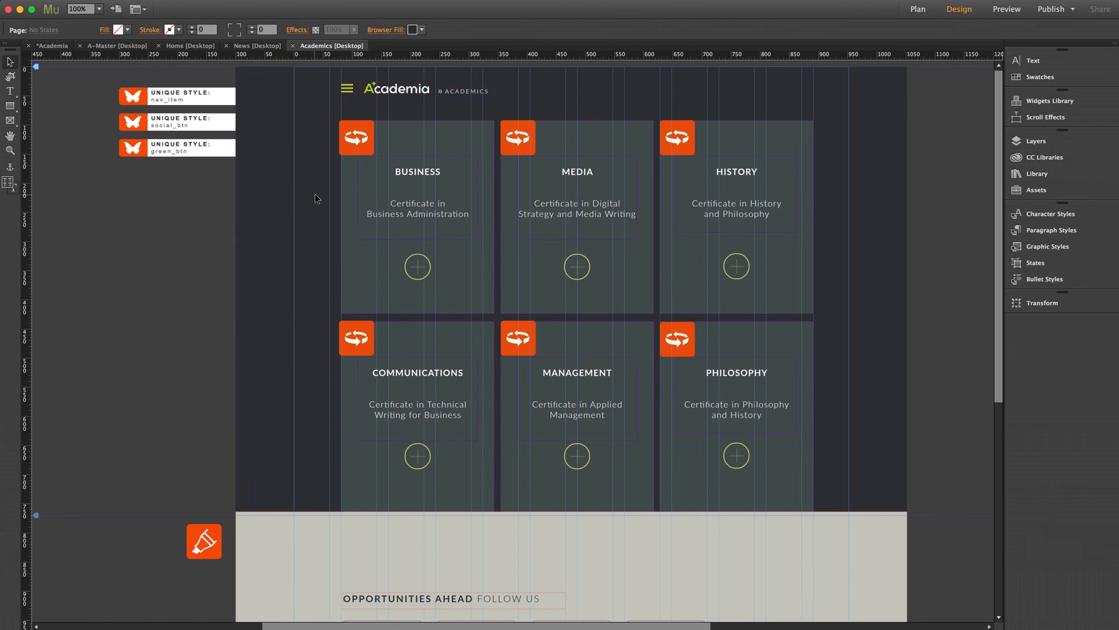
- Open the Admissions page for design from the site plan and select the composition widget beside the Download Application button
click(918, 9)
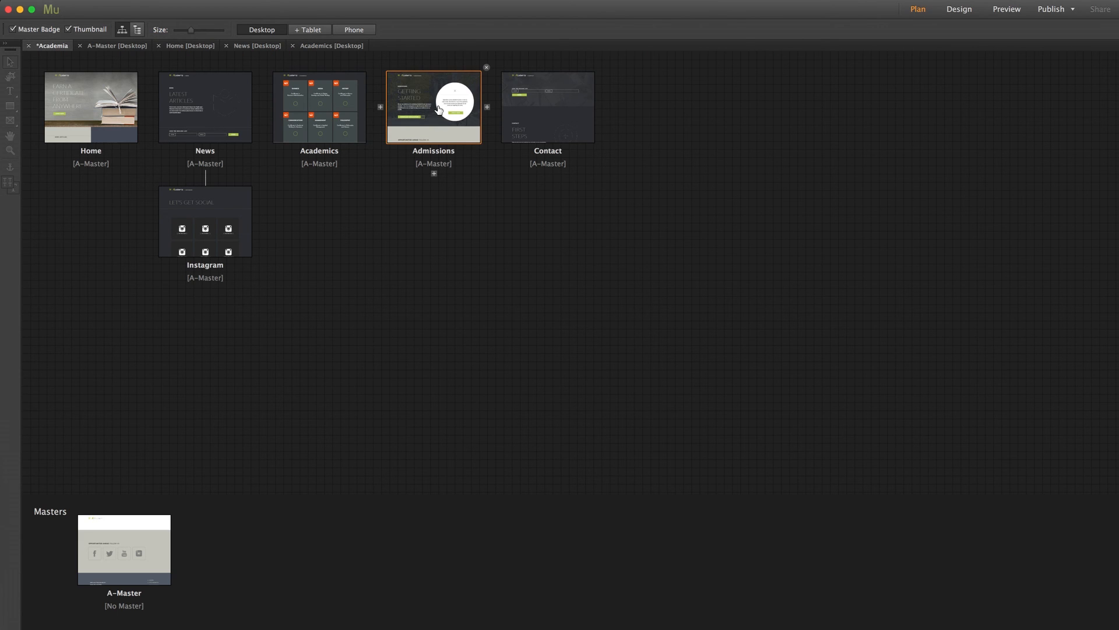
double_click(439, 110)
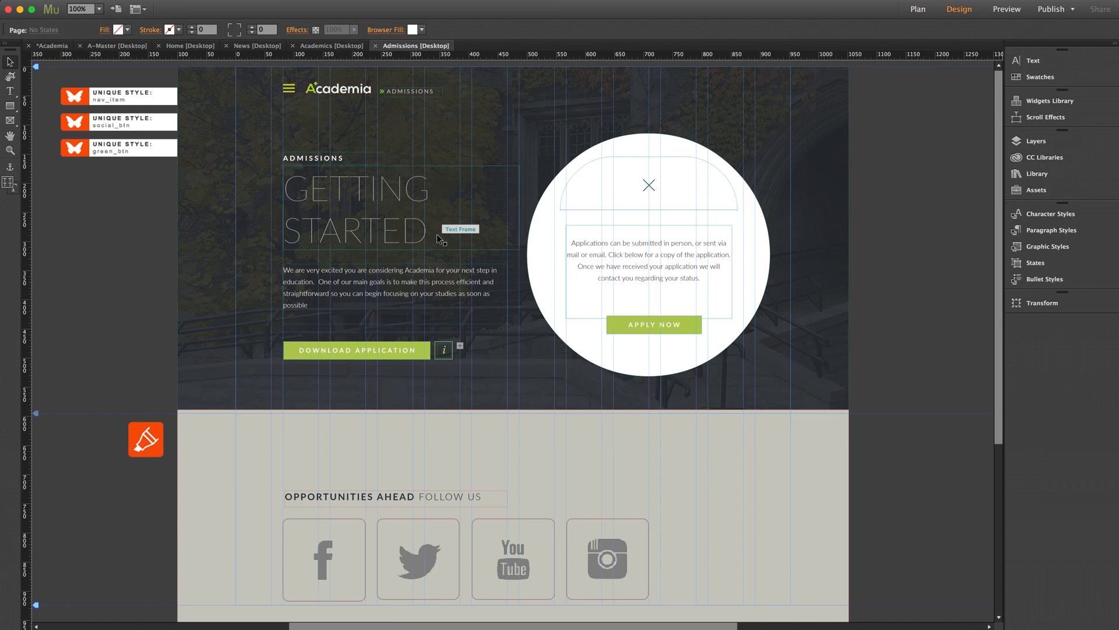
click(446, 351)
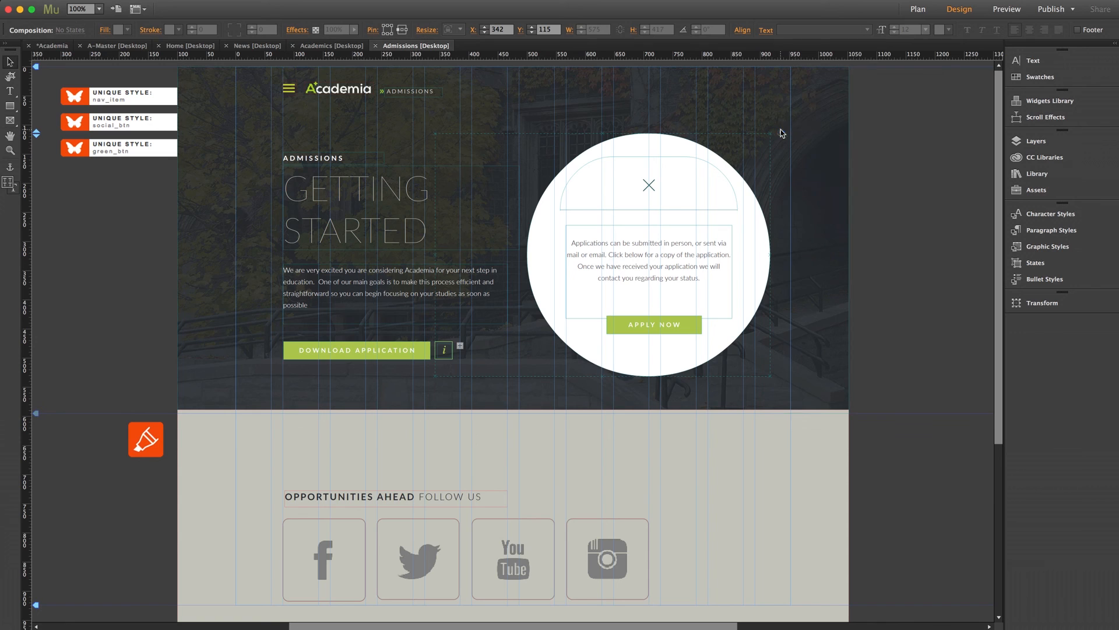
- Examine the Admissions composition widget's target, transition and initial visibility options, deselect it and return to the site plan
click(781, 133)
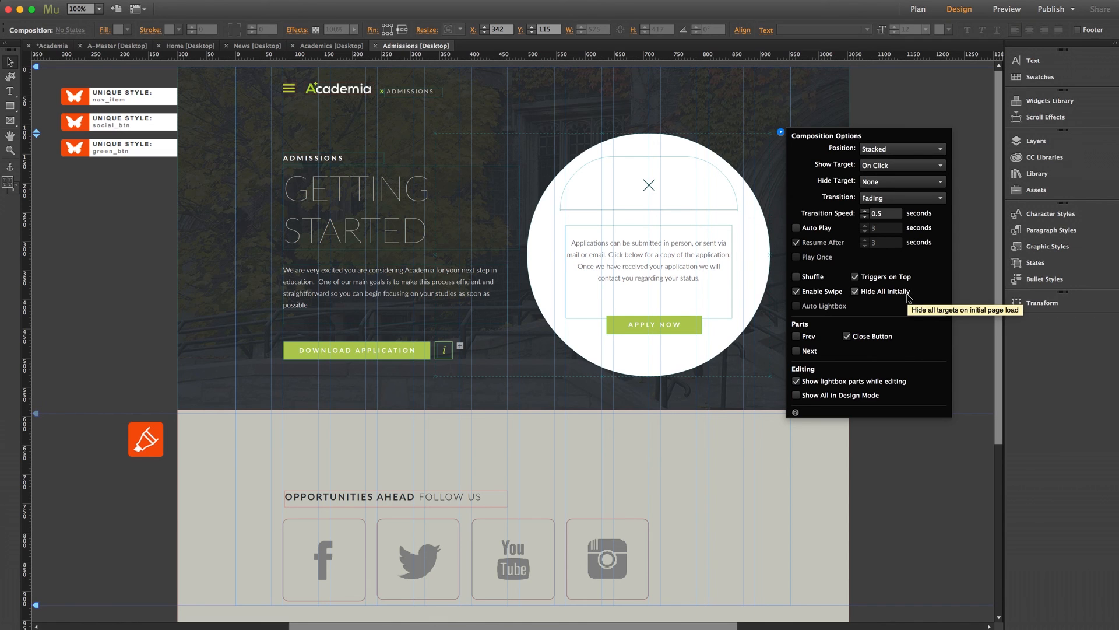
click(904, 448)
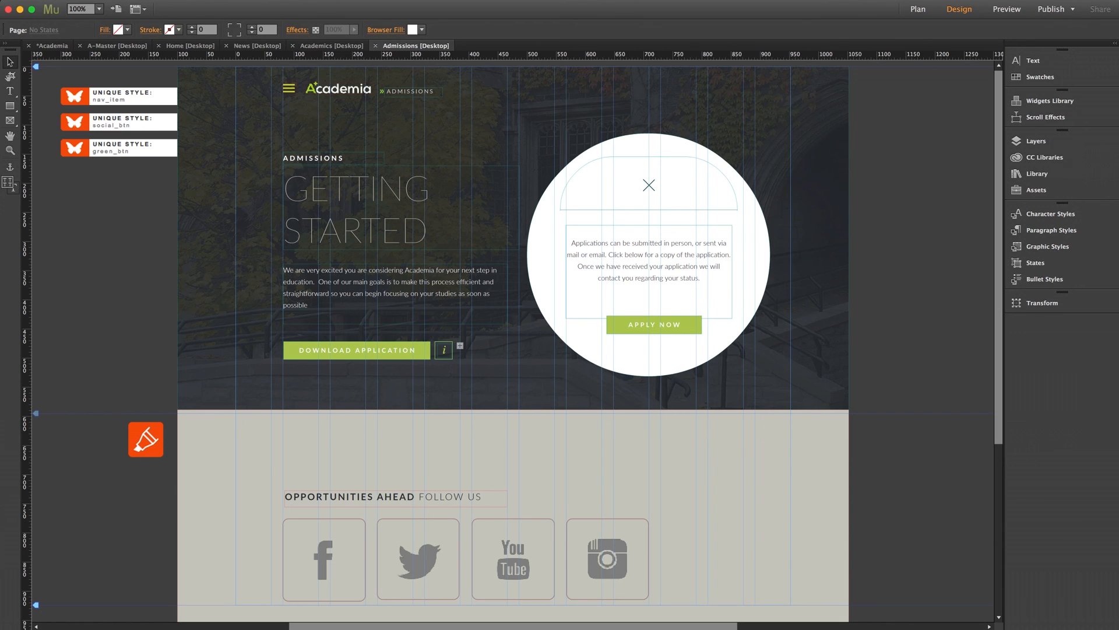
click(917, 9)
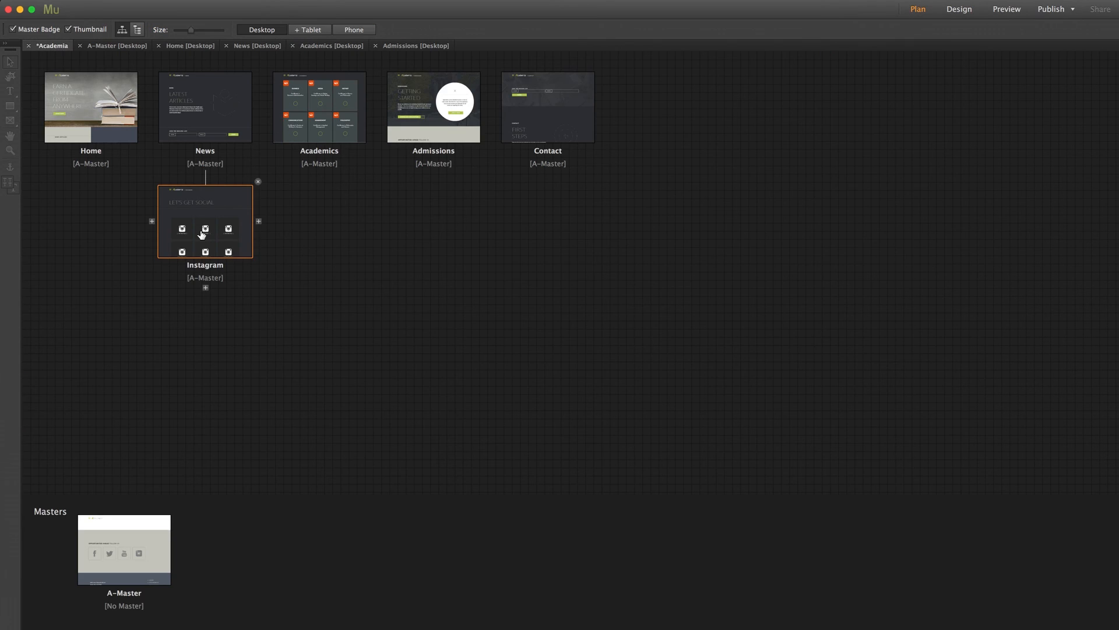